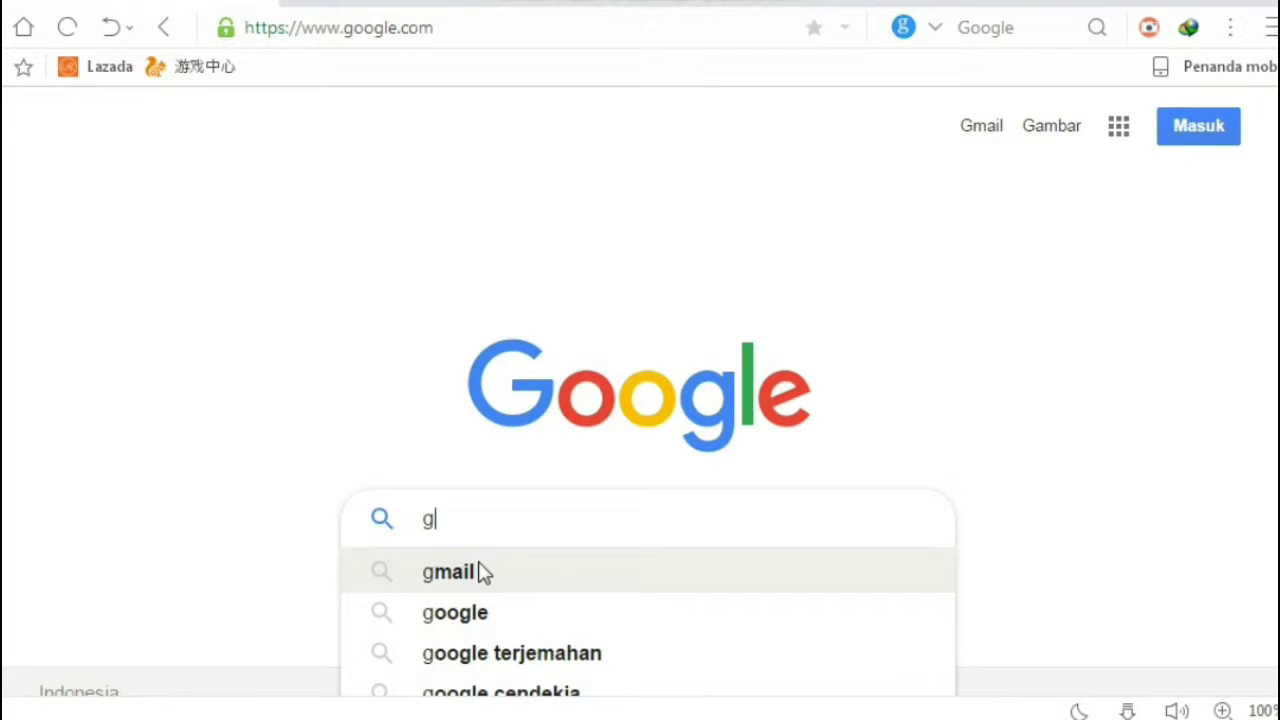
Search for gmail and open the 'Email - Sign in - Google Accounts' result in a new tab.
left_click(483, 572)
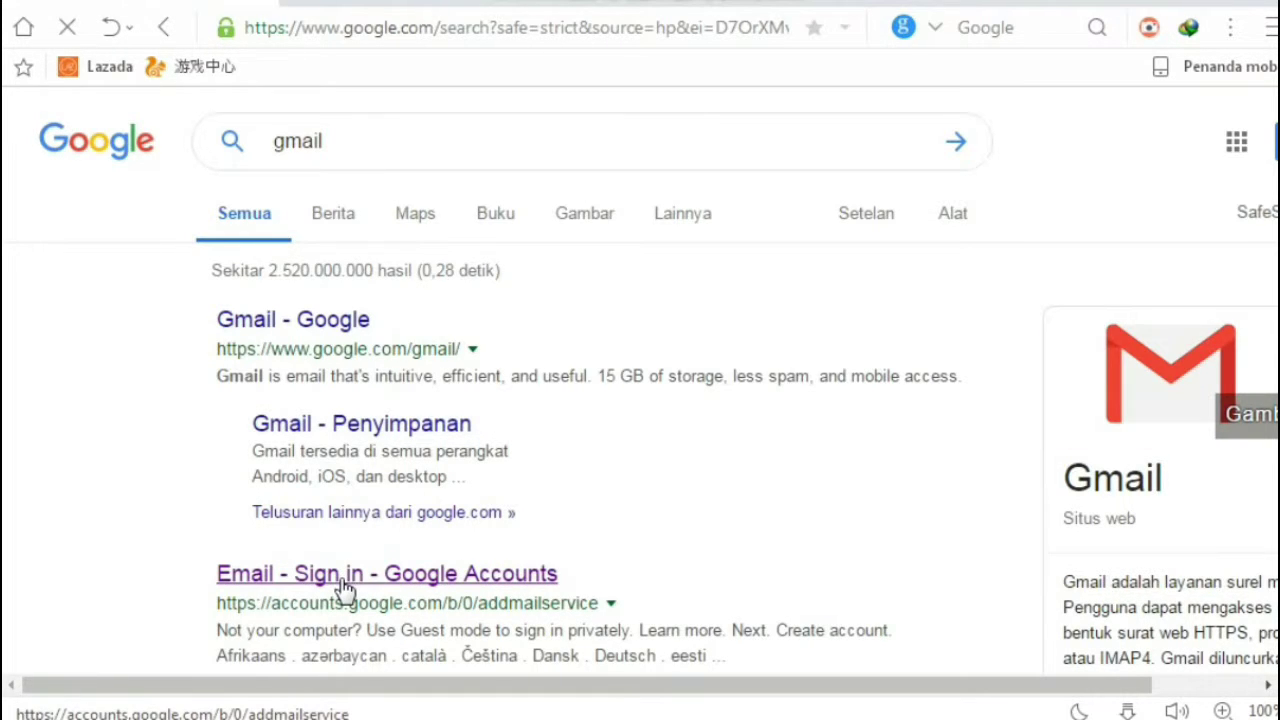
right_click(343, 590)
left_click(566, 314)
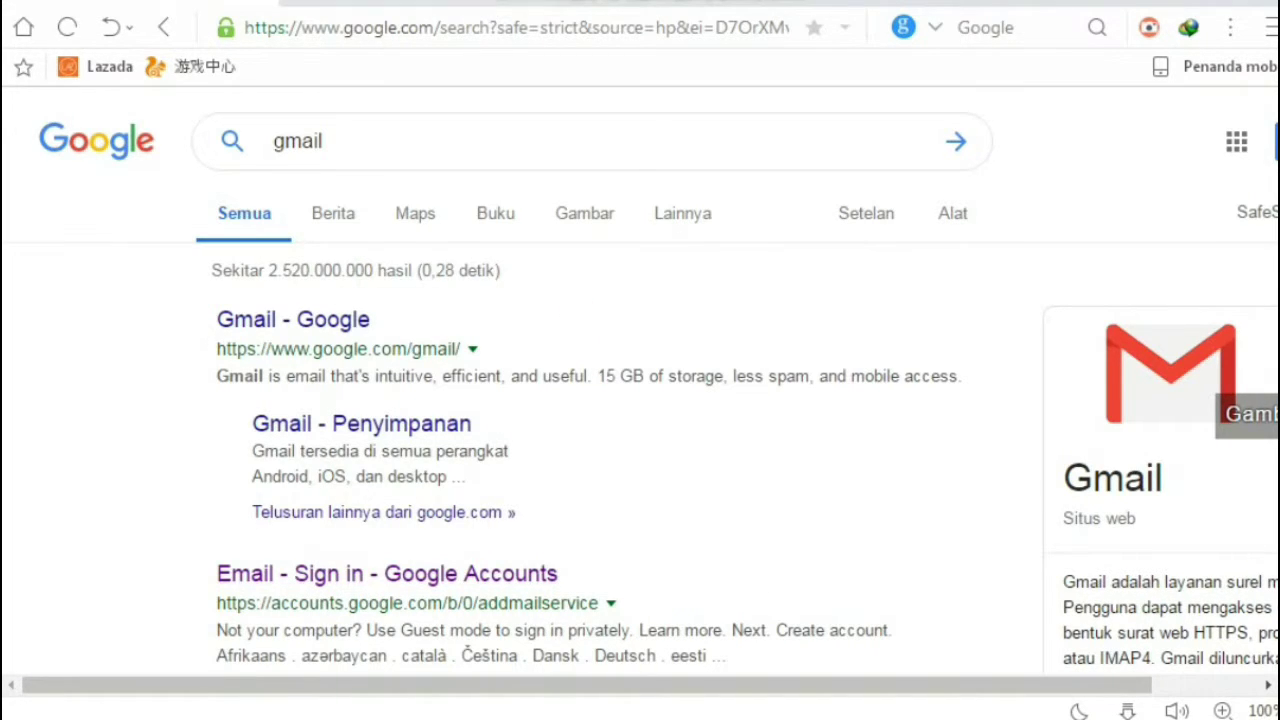
On the new sign-in tab, start 'Buat akun' choosing 'Untuk diri sendiri' (personal use).
key("ctrl+Tab")
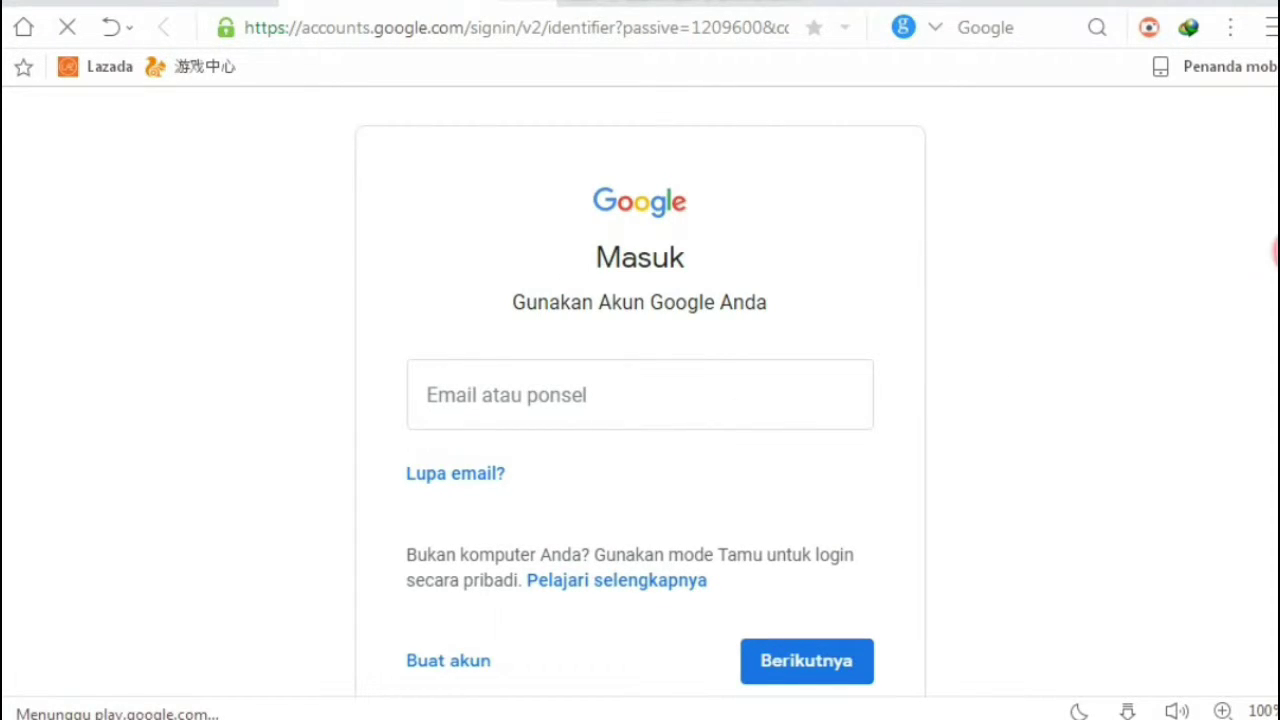
scroll(1274, 250, "down", 1)
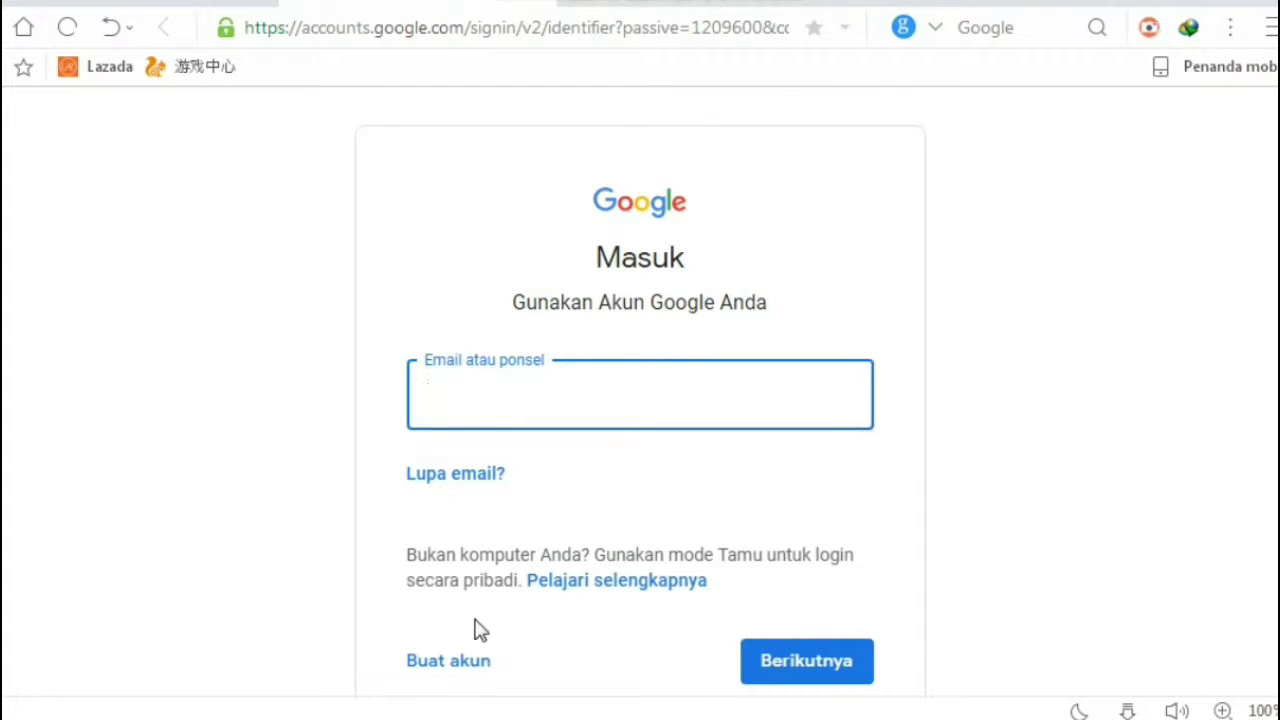
scroll(645, 628, "down", 2)
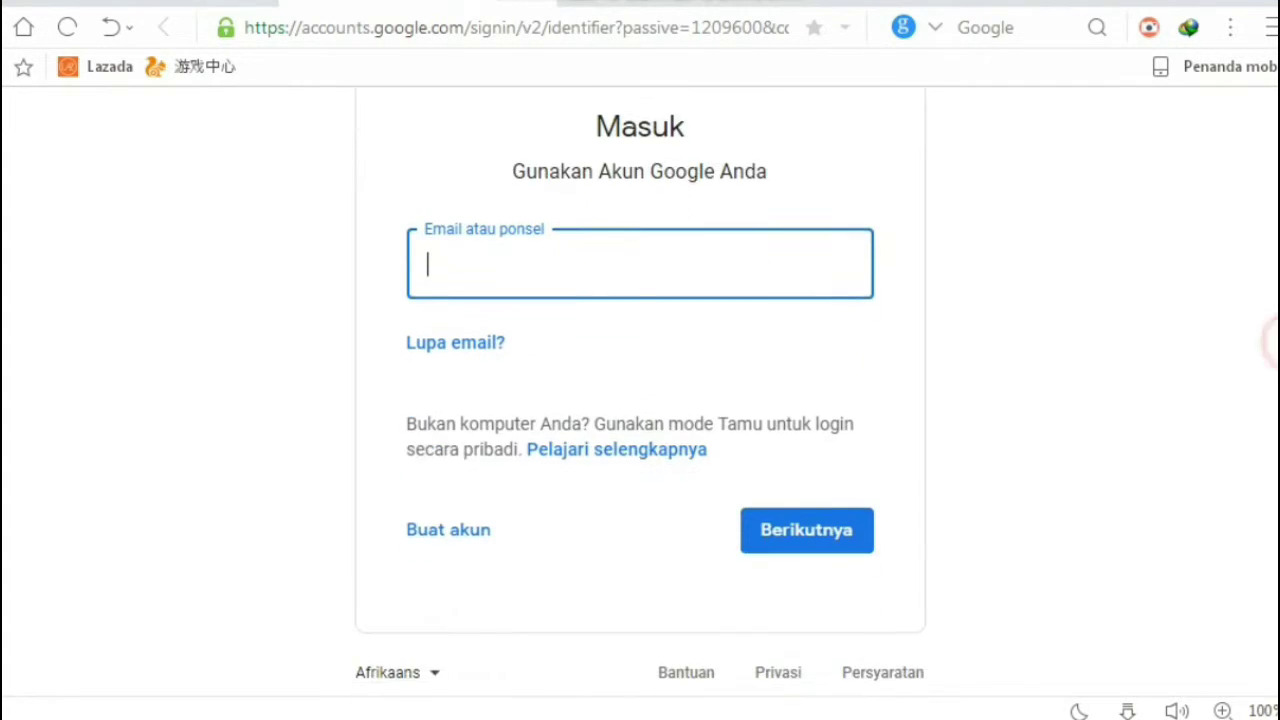
left_click(440, 533)
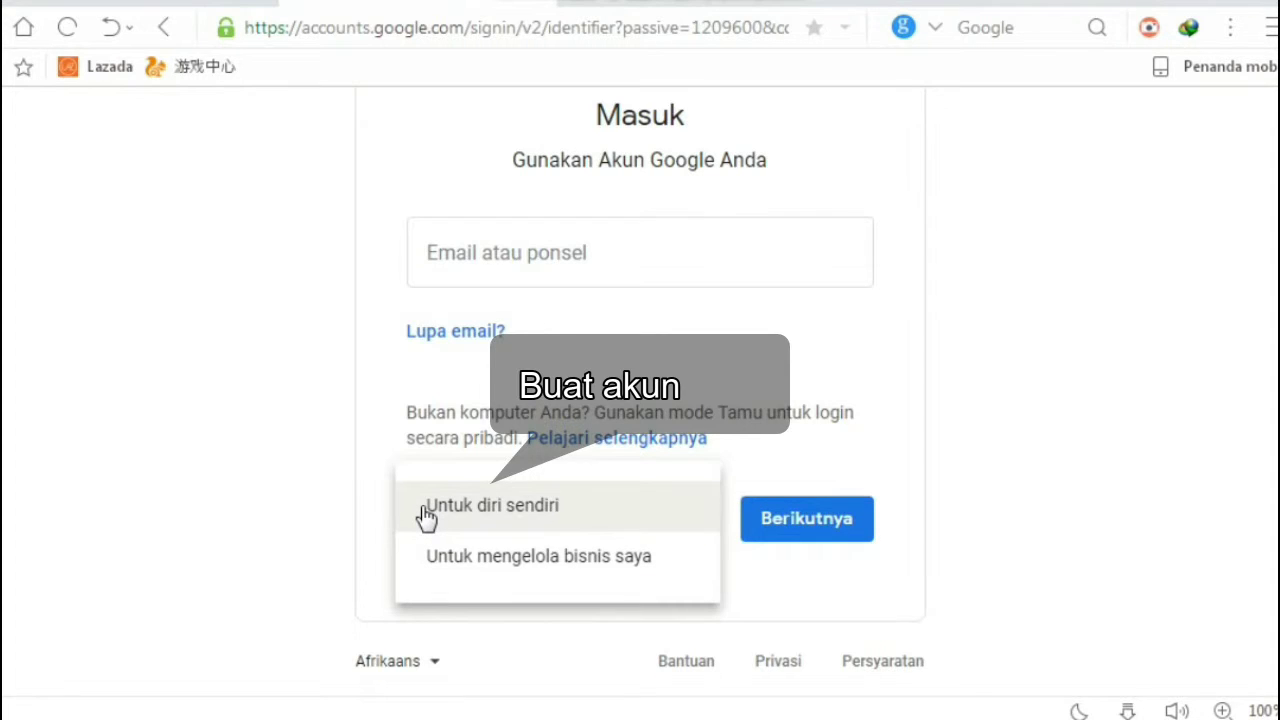
left_click(424, 514)
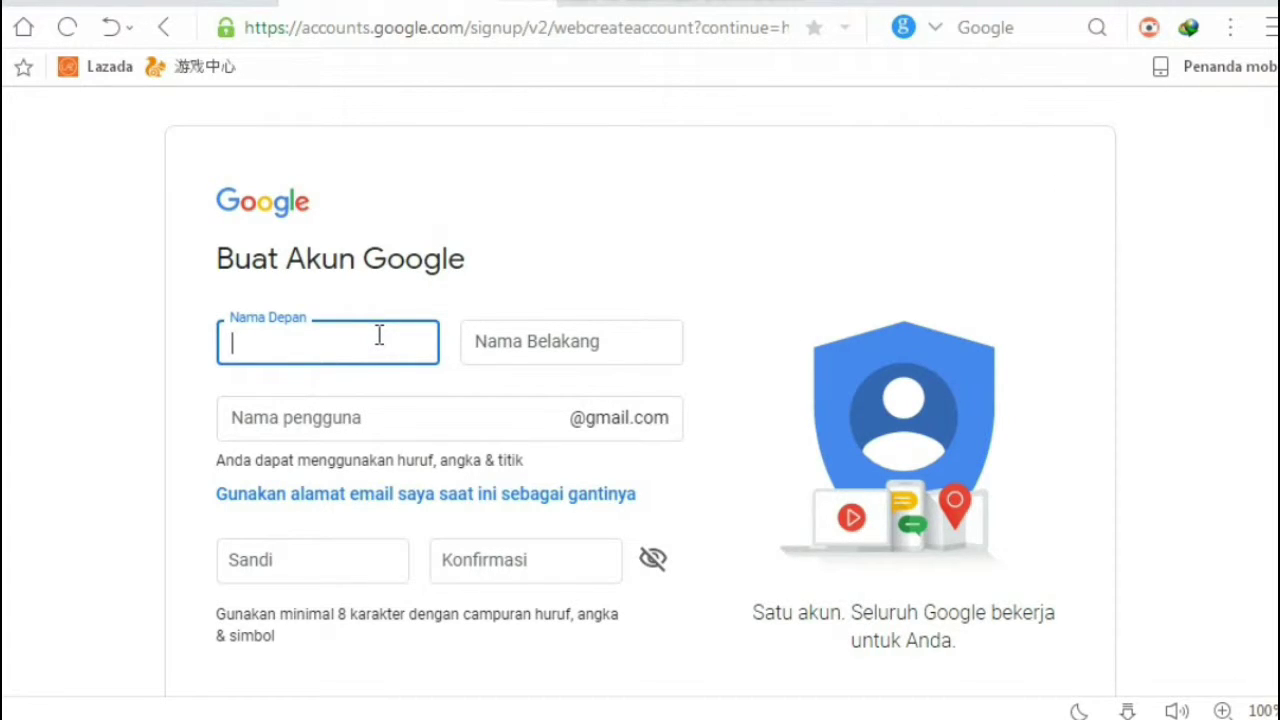
Enter the first name, last name and the desired Gmail username in the Buat Akun Google form.
left_click(594, 343)
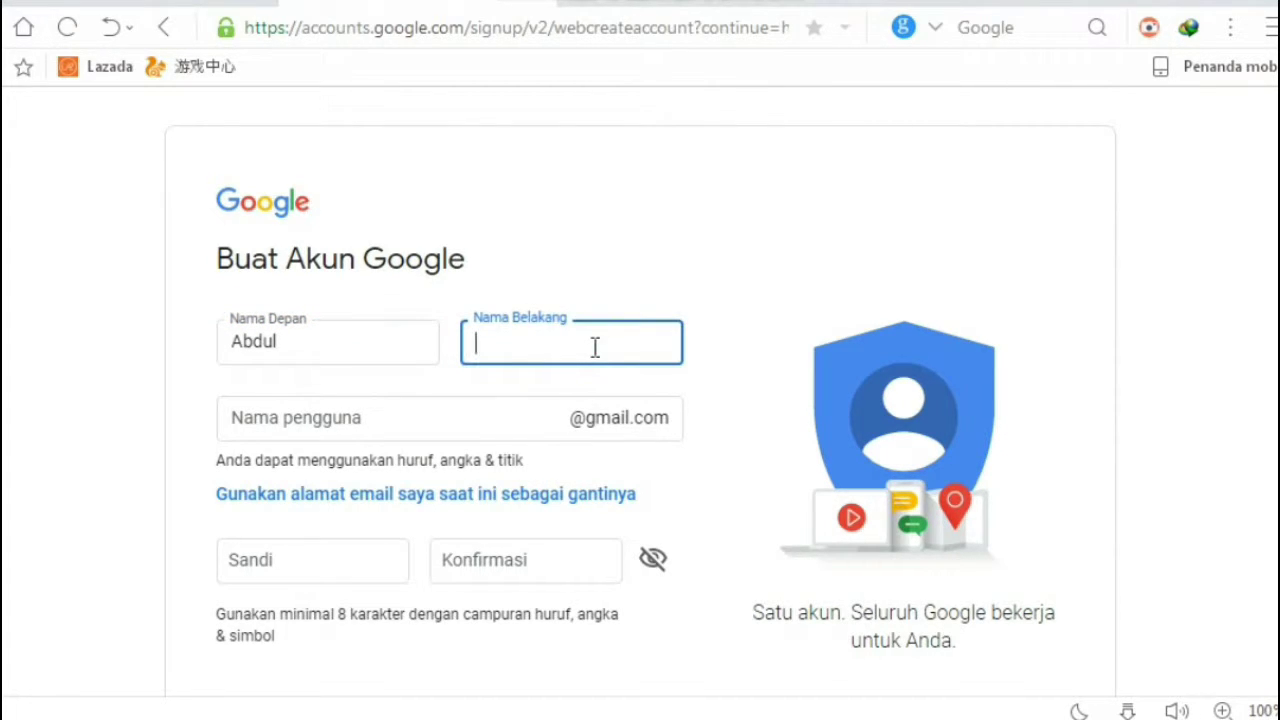
left_click(406, 412)
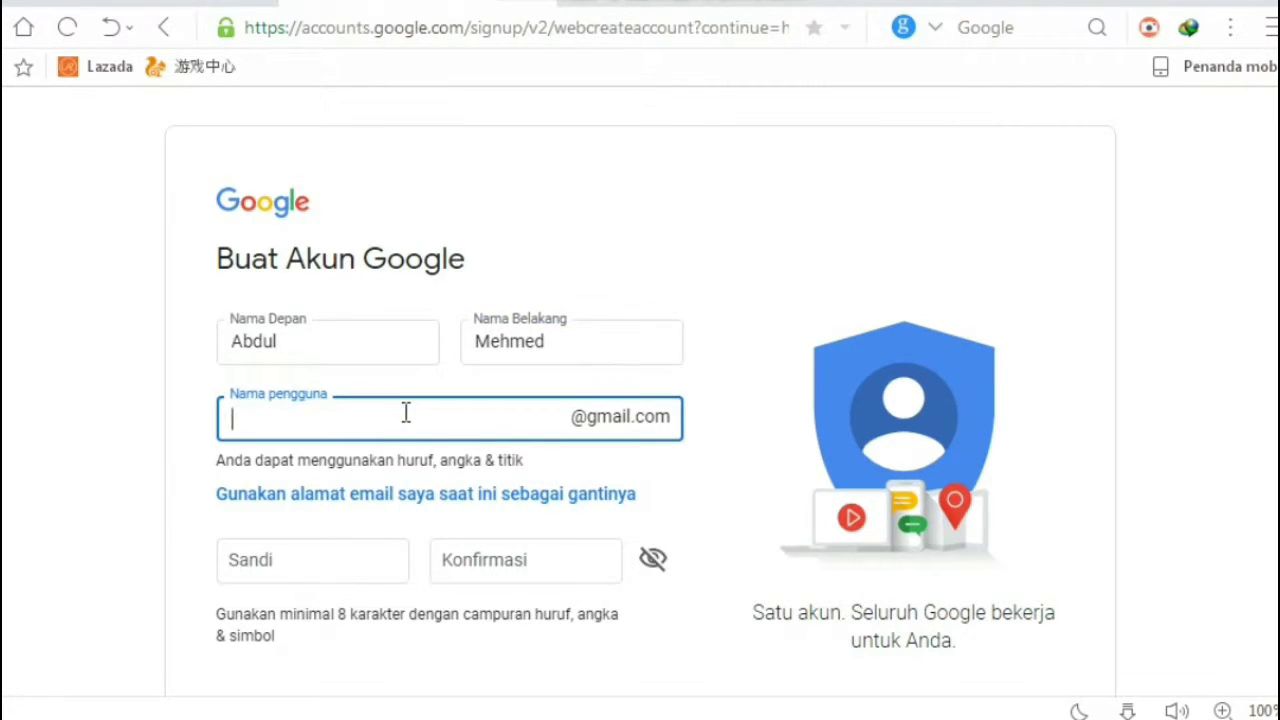
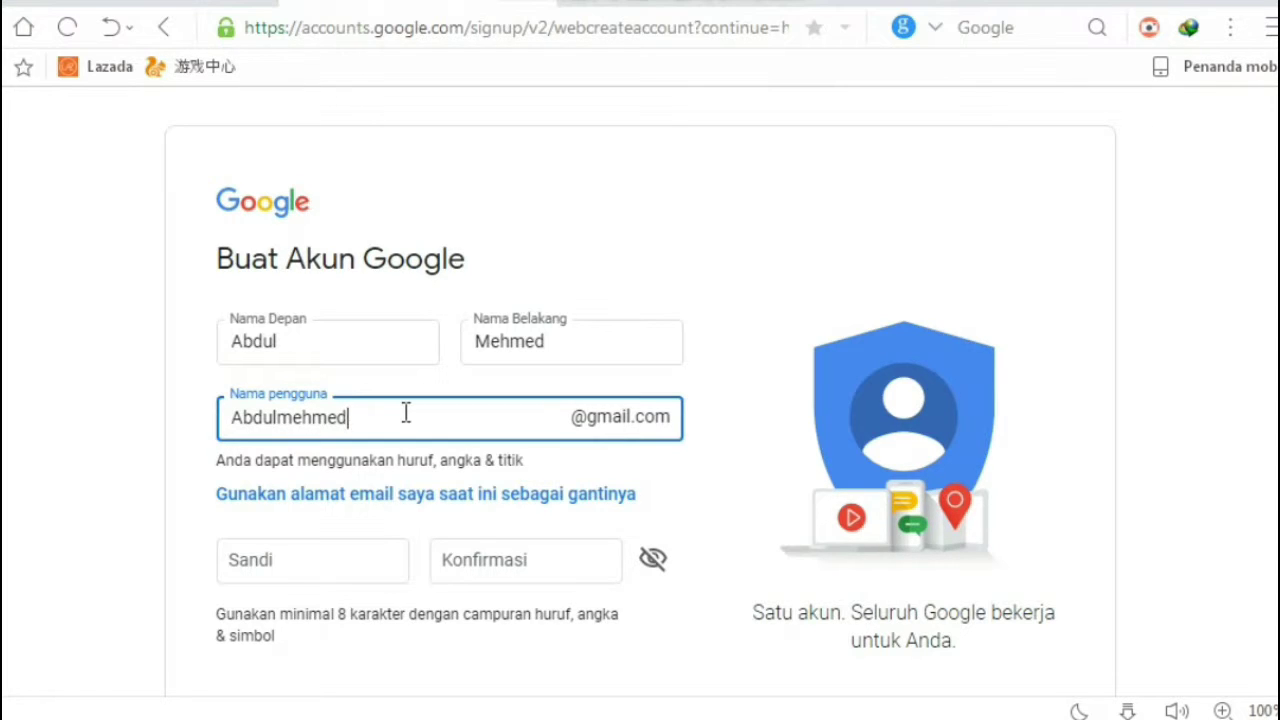
Type the account password in Sandi and repeat it in Konfirmasi.
left_click(143, 463)
scroll(143, 465, "down", 3)
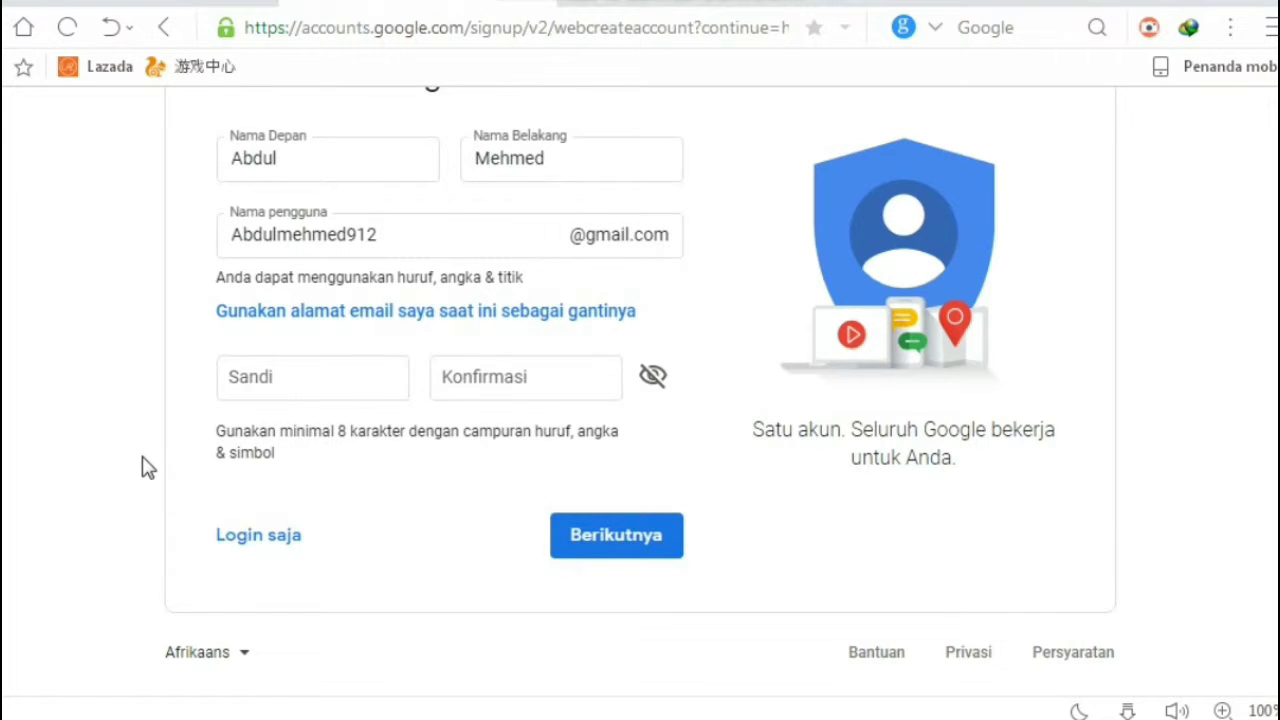
left_click(332, 381)
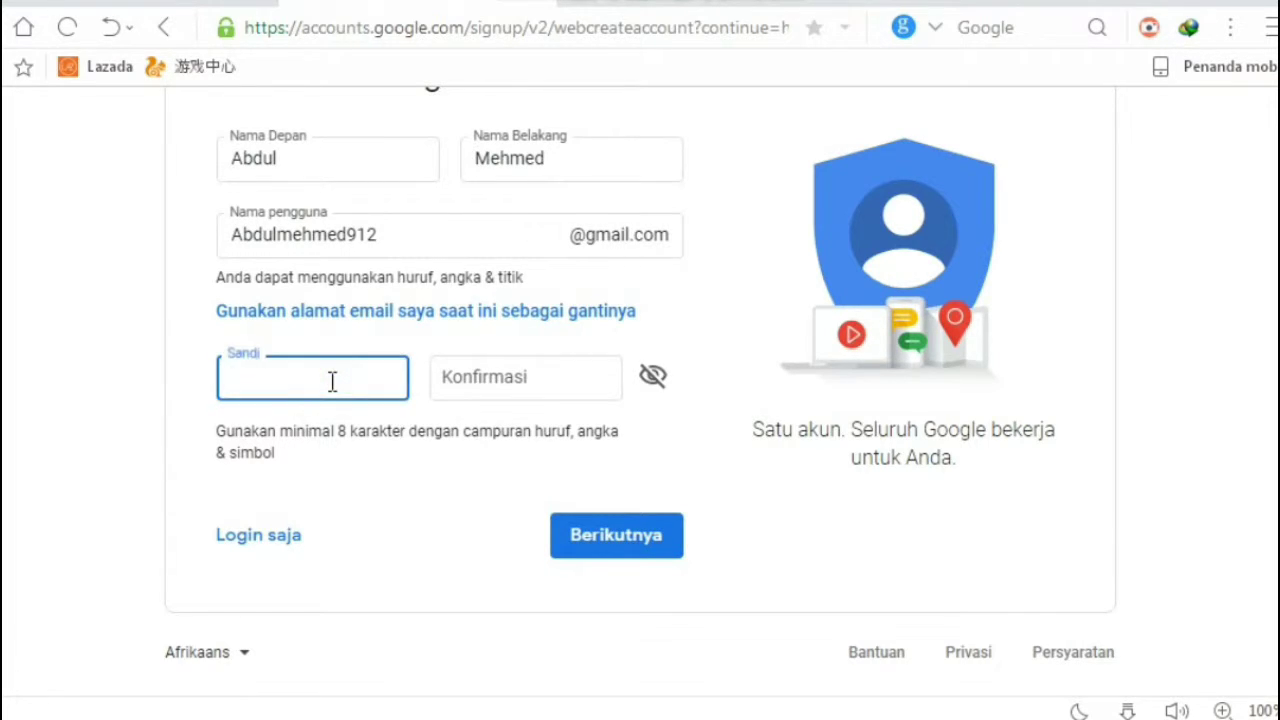
type("a")
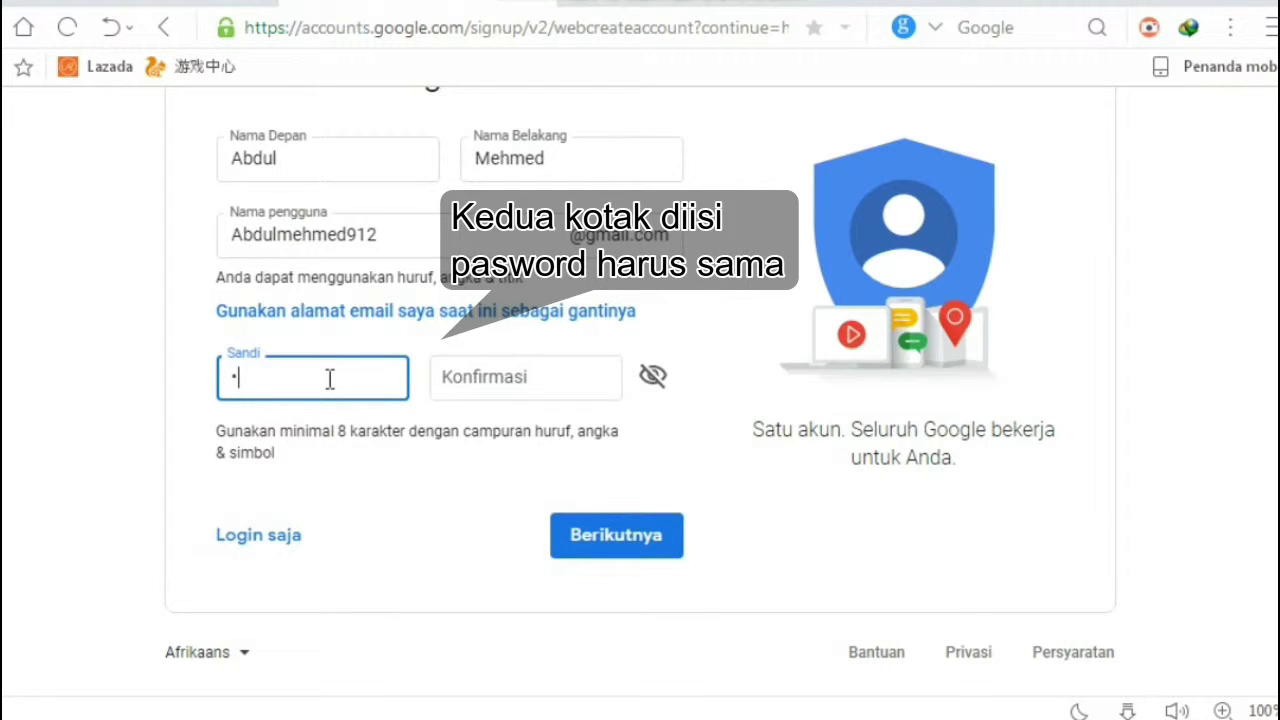
type("*********")
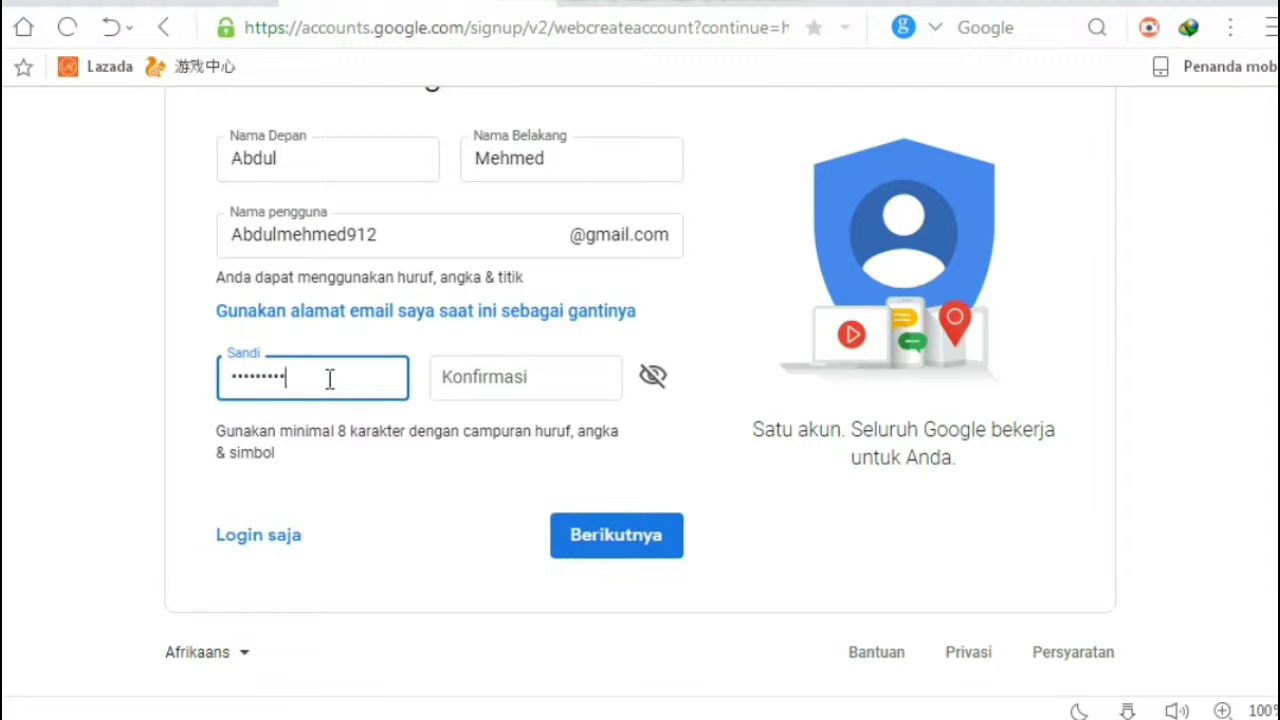
left_click(552, 374)
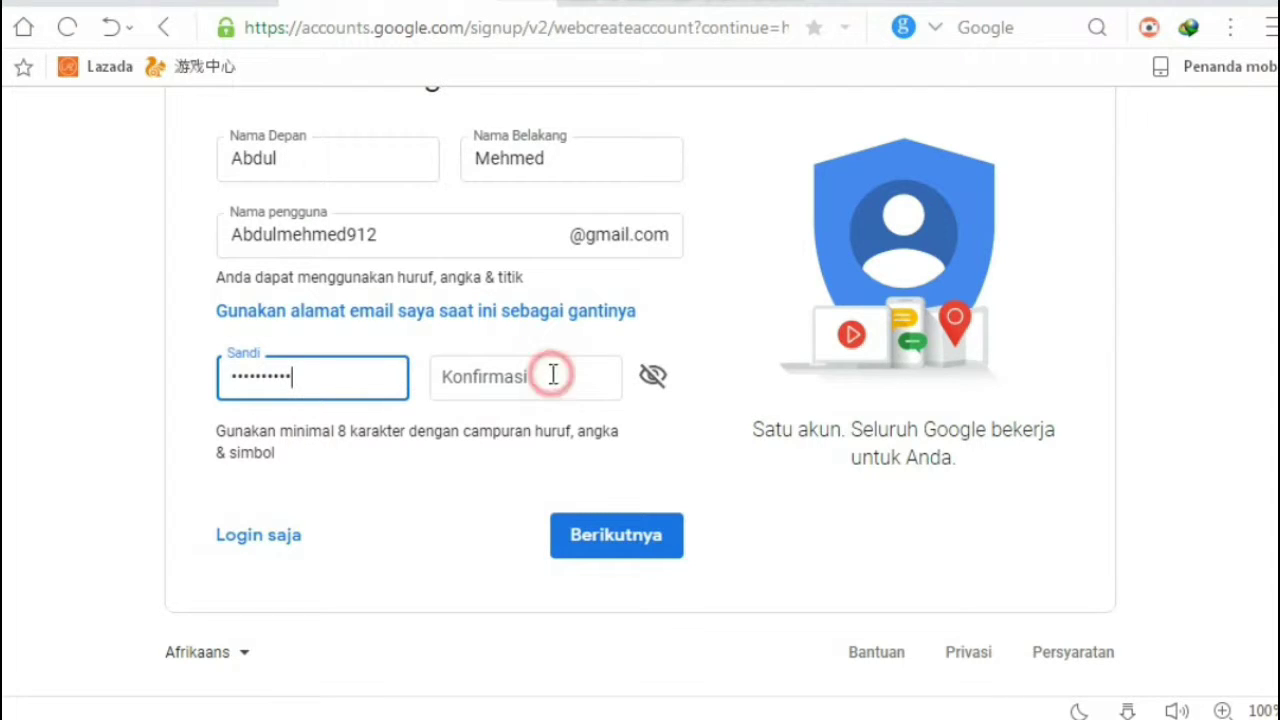
type("*****")
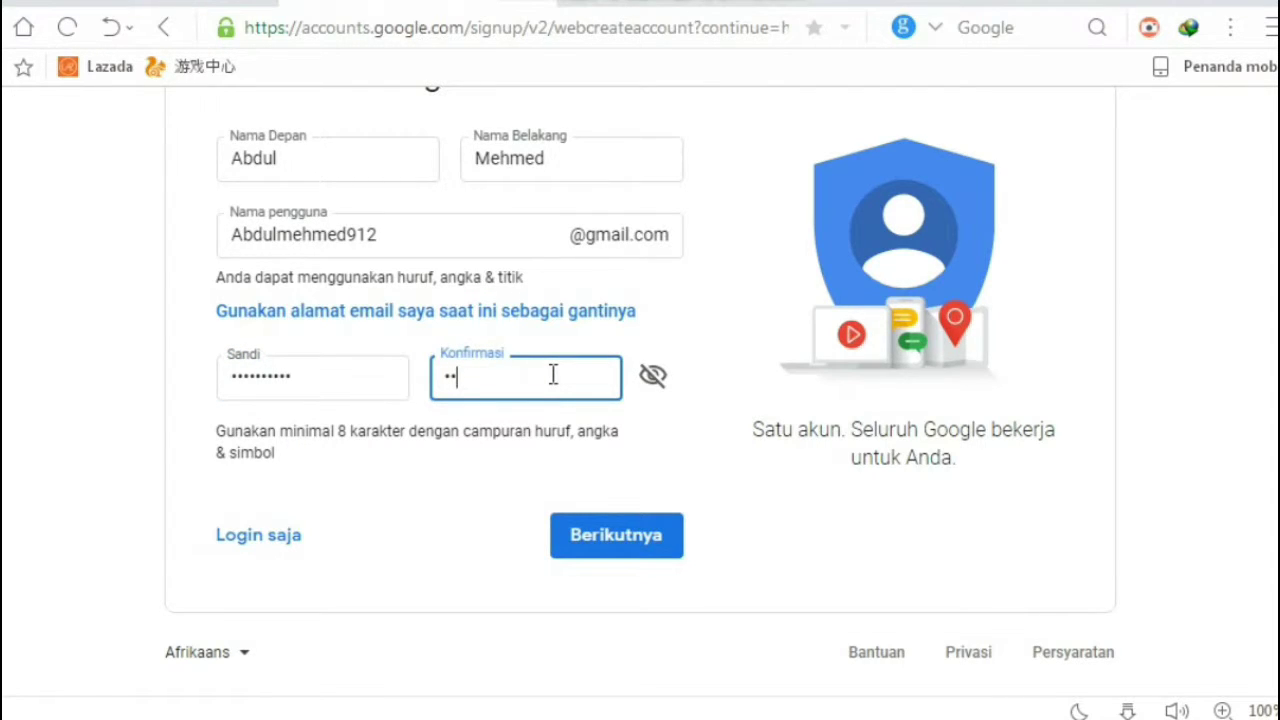
type("*****")
Submit the name and password step, then enter the mobile number in Nomor telepon.
left_click(622, 546)
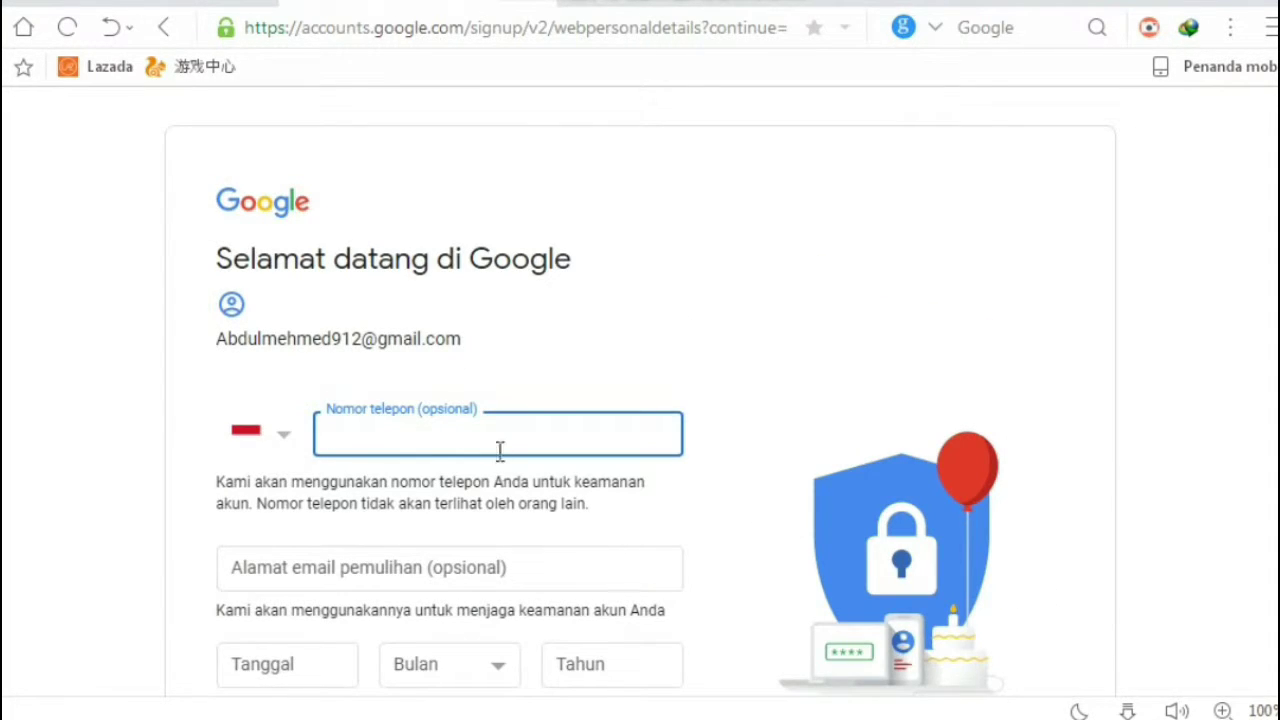
left_click(148, 449)
scroll(148, 449, "down", 3)
scroll(148, 449, "down", 3)
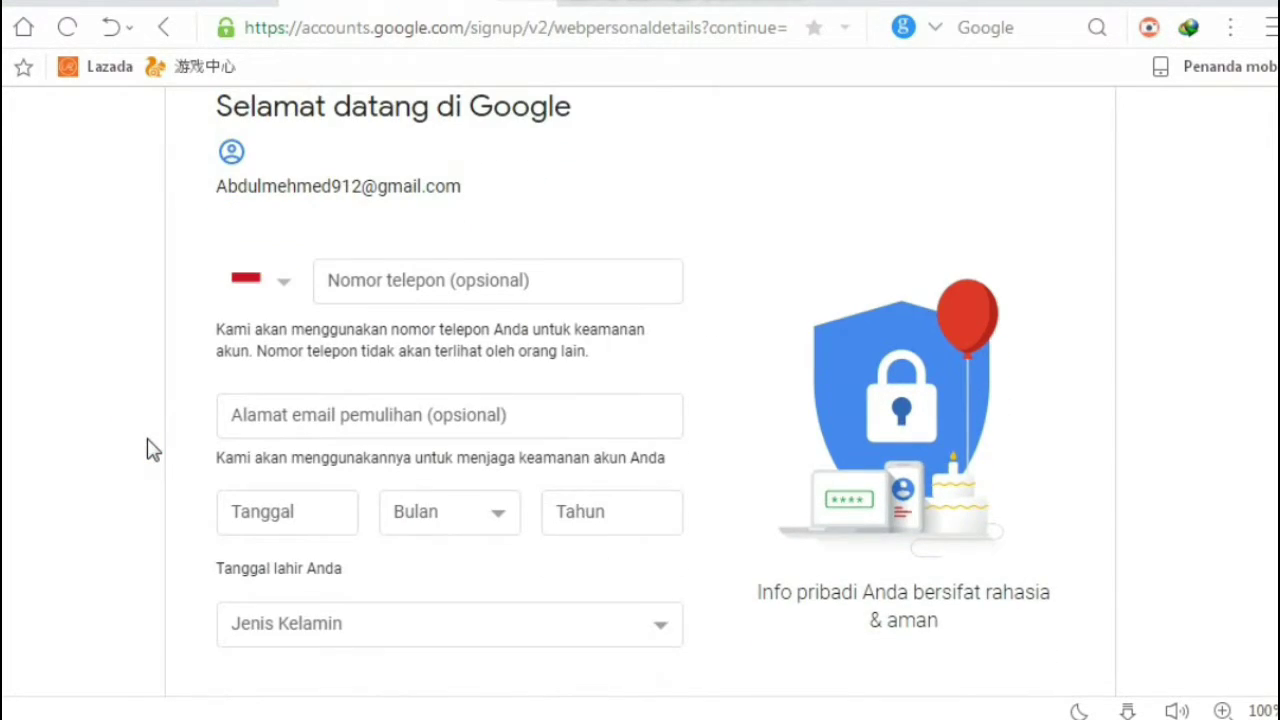
scroll(148, 449, "up", 1)
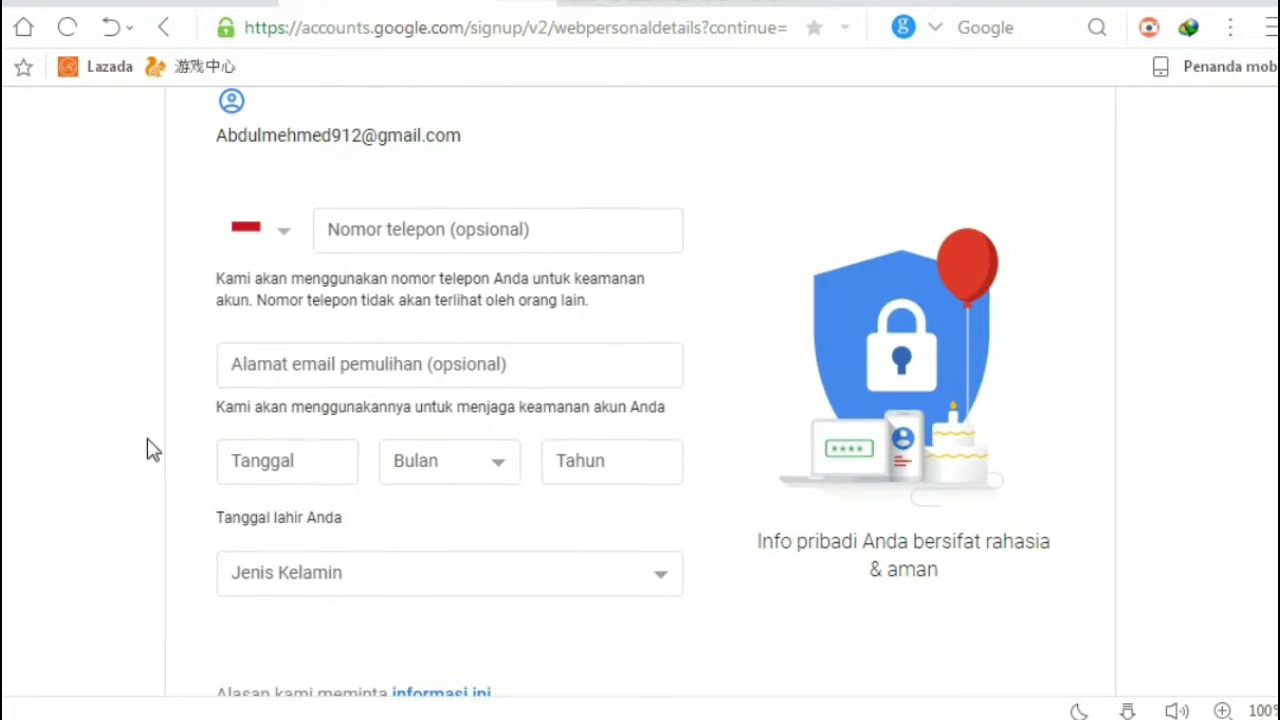
scroll(148, 449, "down", 1)
scroll(148, 449, "up", 1)
scroll(148, 449, "down", 2)
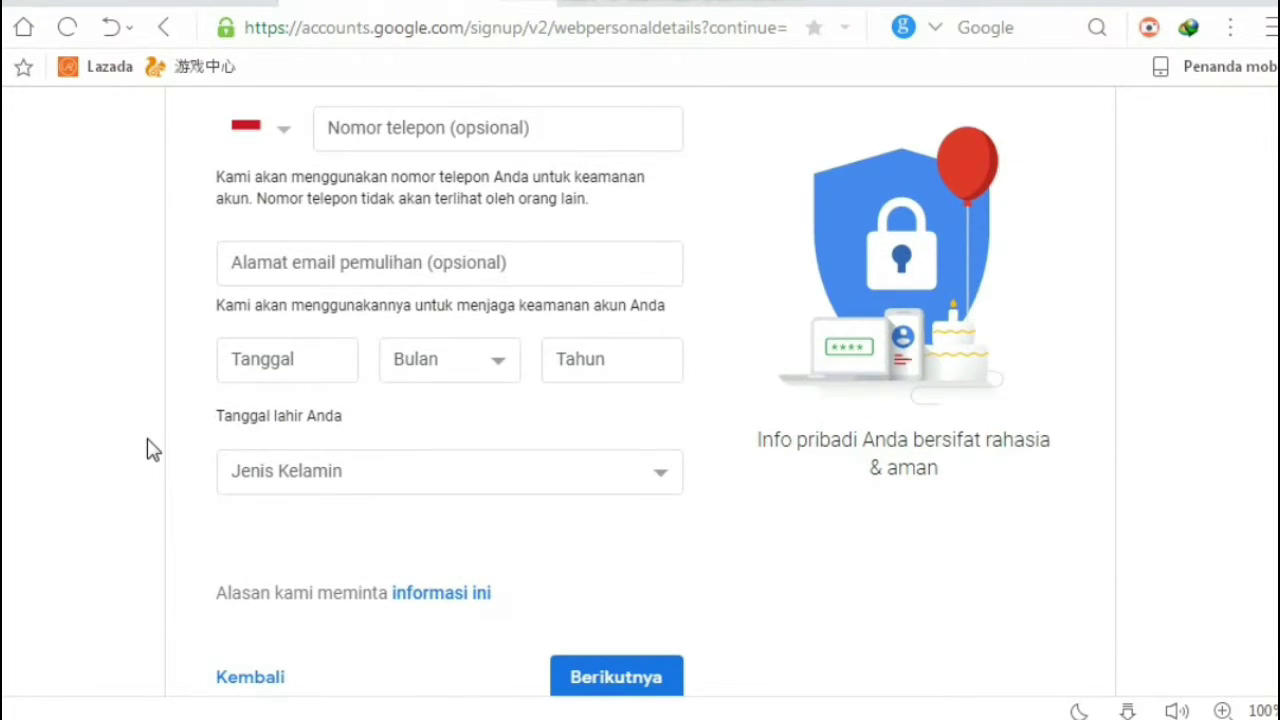
left_click(500, 128)
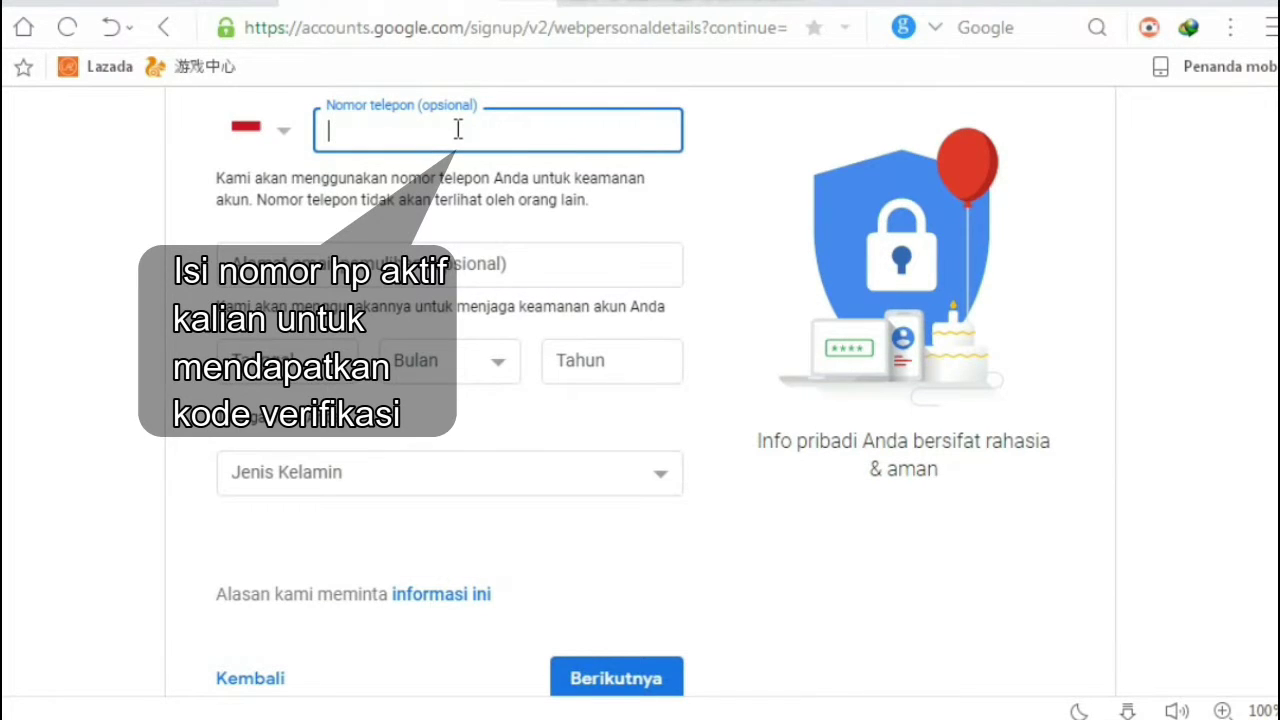
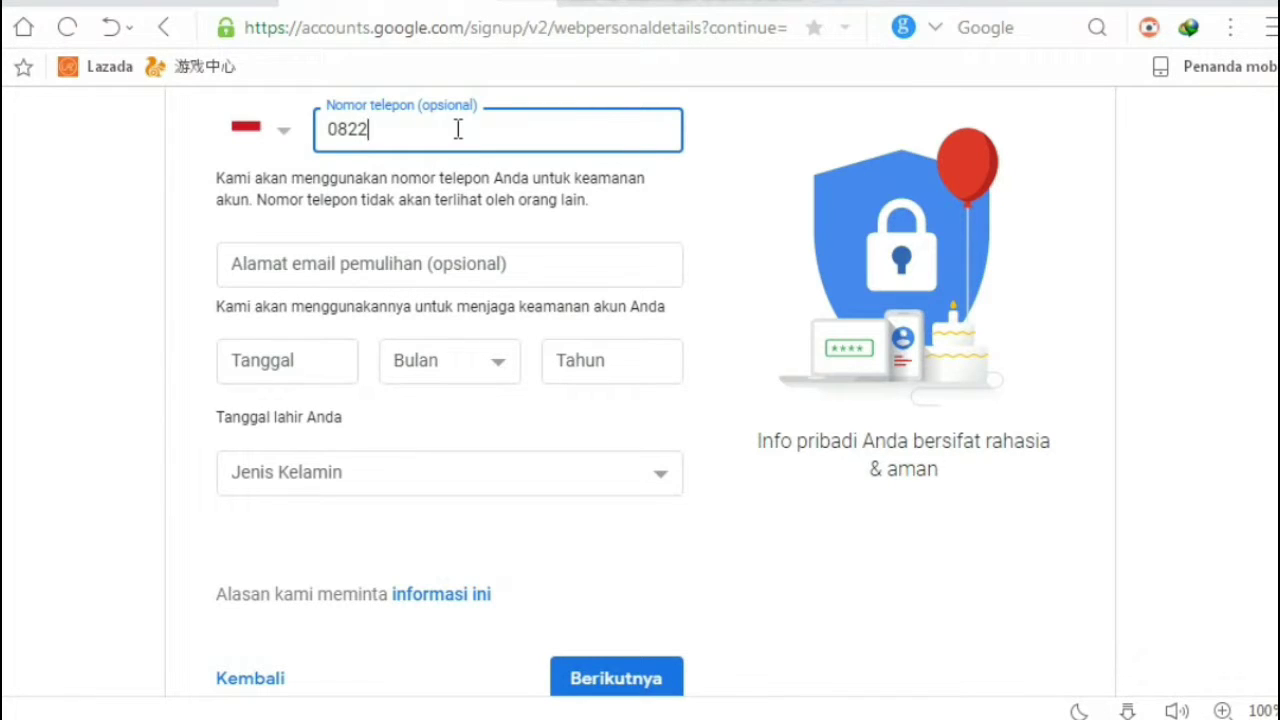
Enter the recovery e-mail address on the details page.
left_click(533, 265)
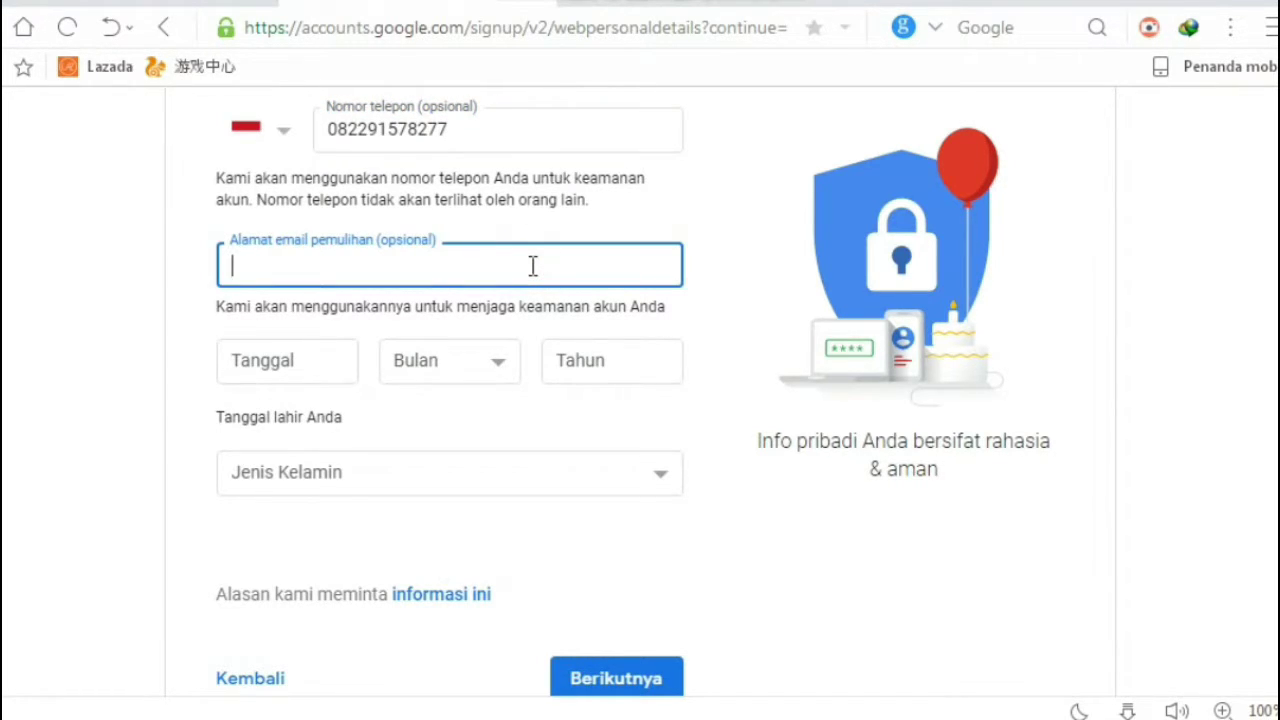
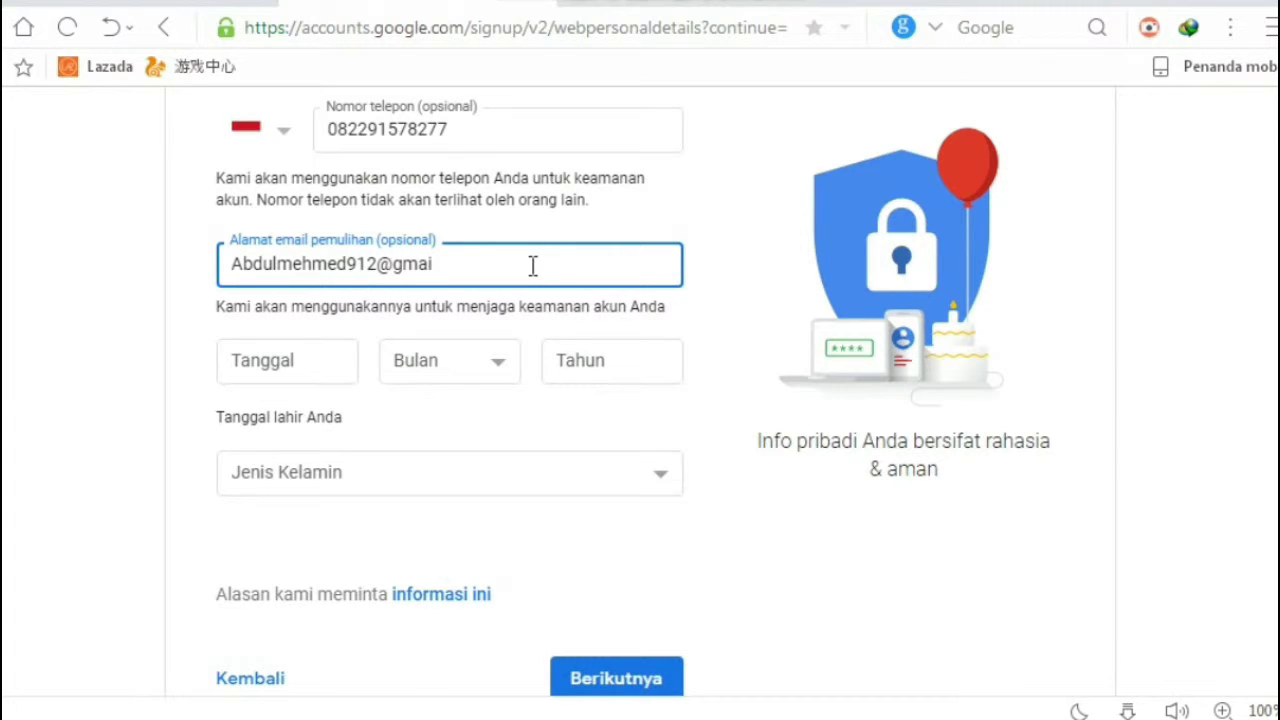
Set the birth date to 7 Mei 1999, correcting the day from 9 to 7.
left_click(316, 359)
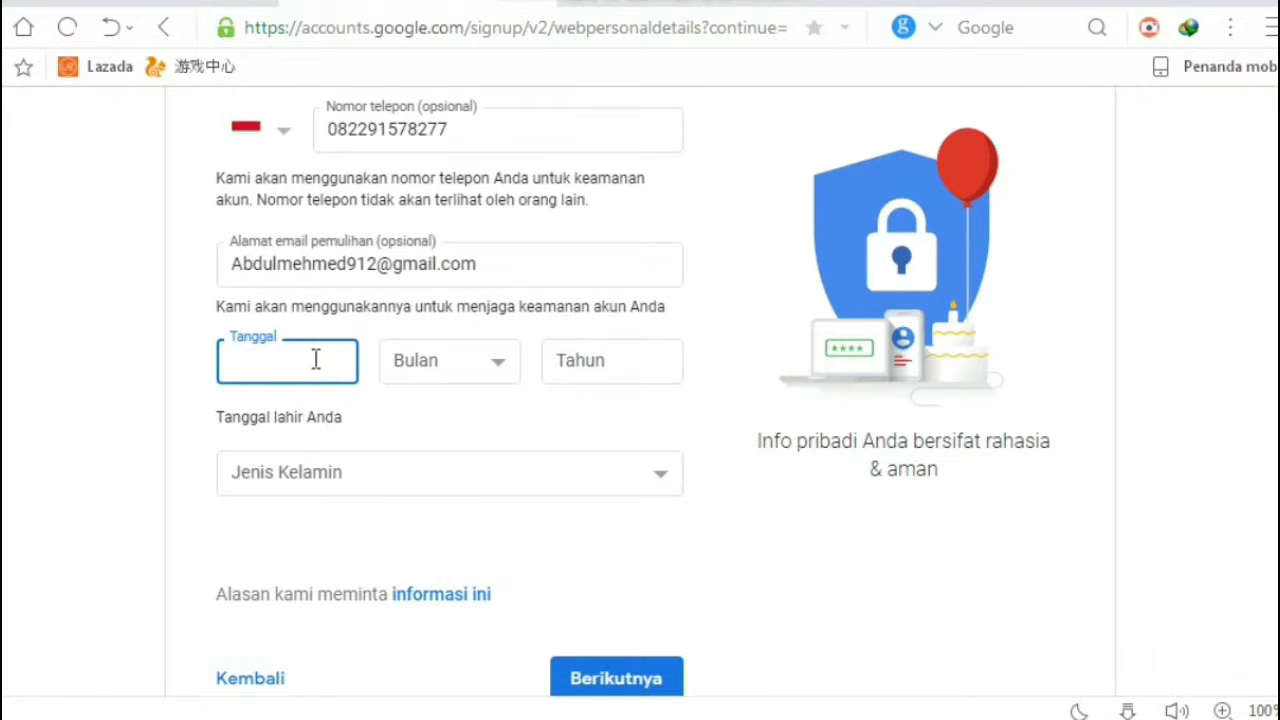
type("9")
key("BackSpace")
type("7")
left_click(505, 372)
left_click(505, 372)
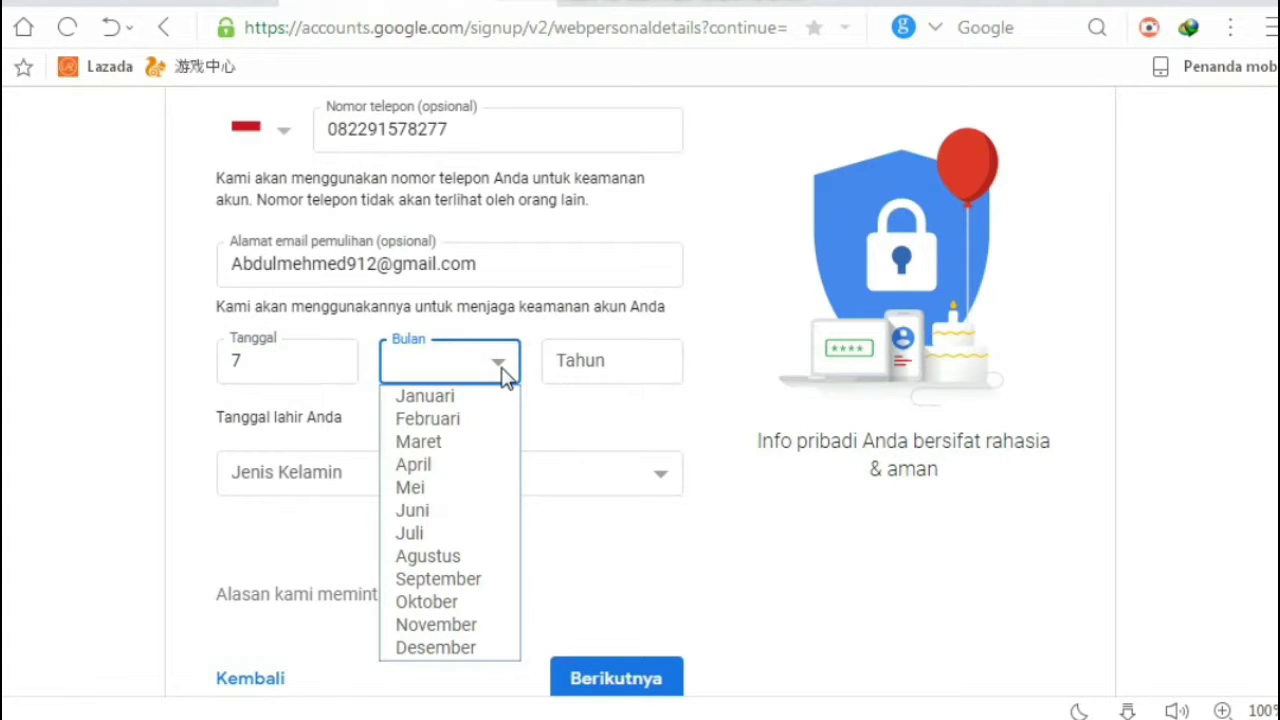
left_click(435, 489)
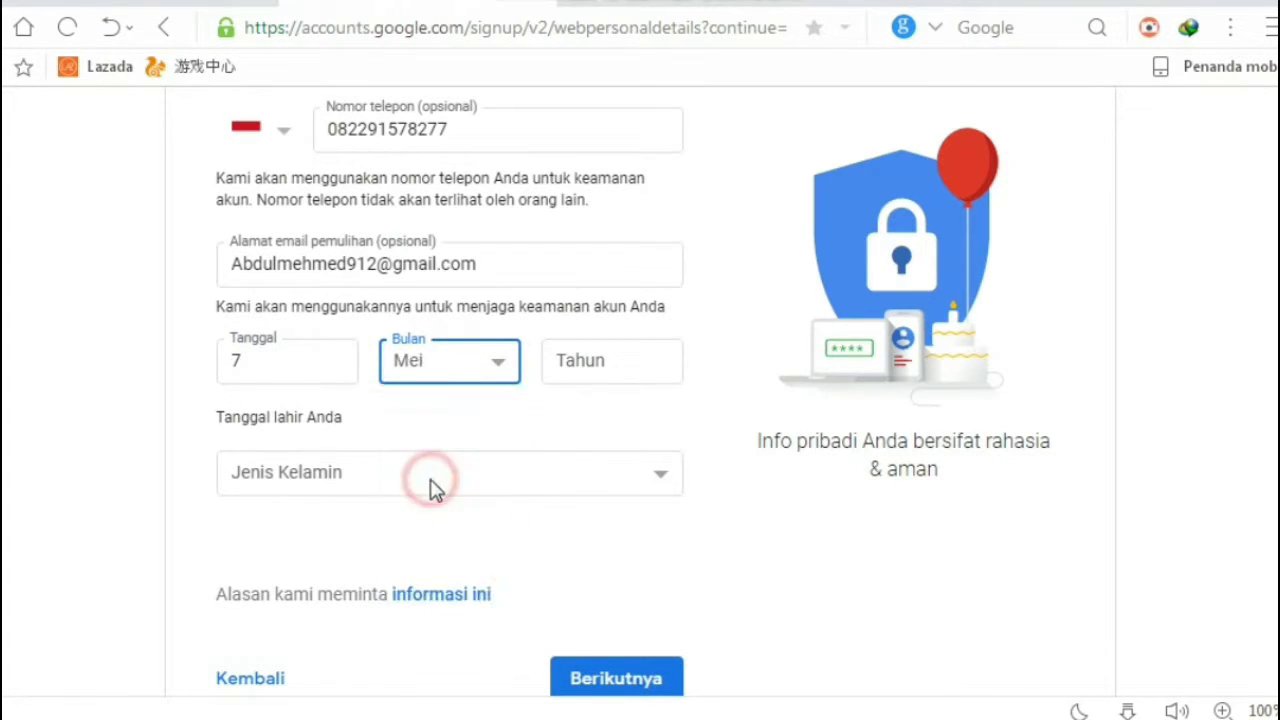
left_click(648, 362)
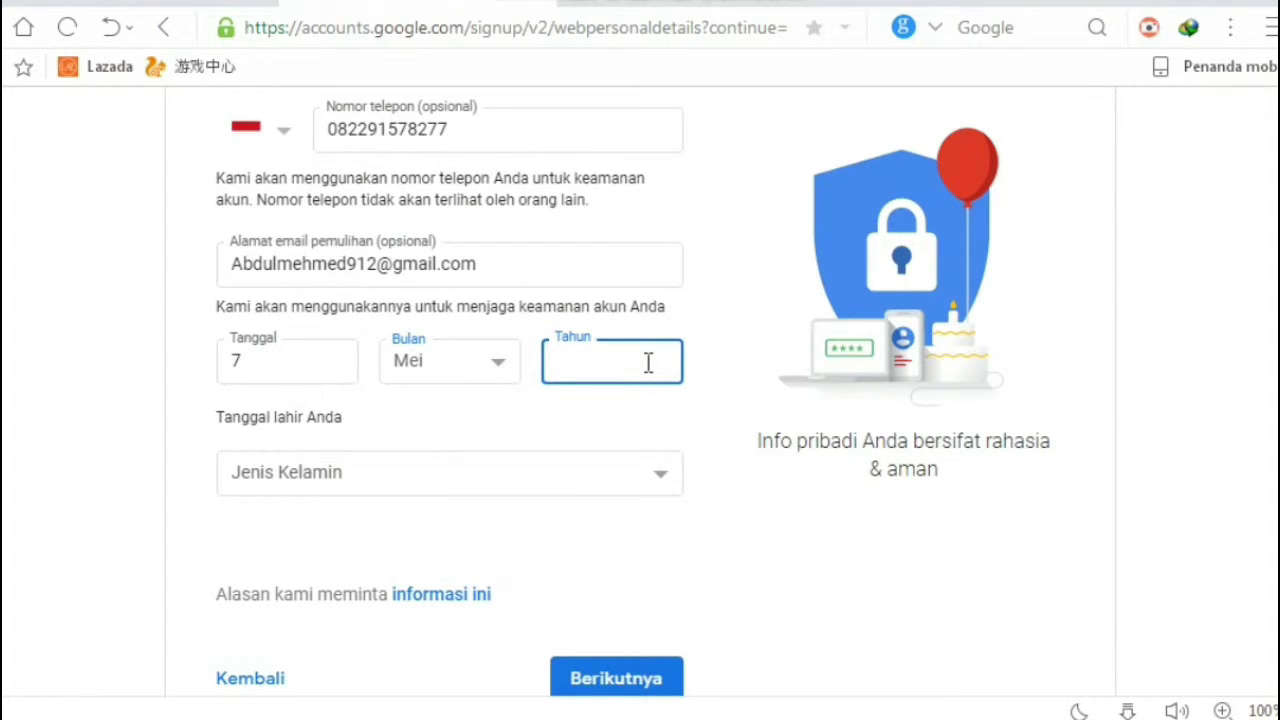
type("1999")
Choose Pria in the Jenis Kelamin dropdown.
left_click(661, 482)
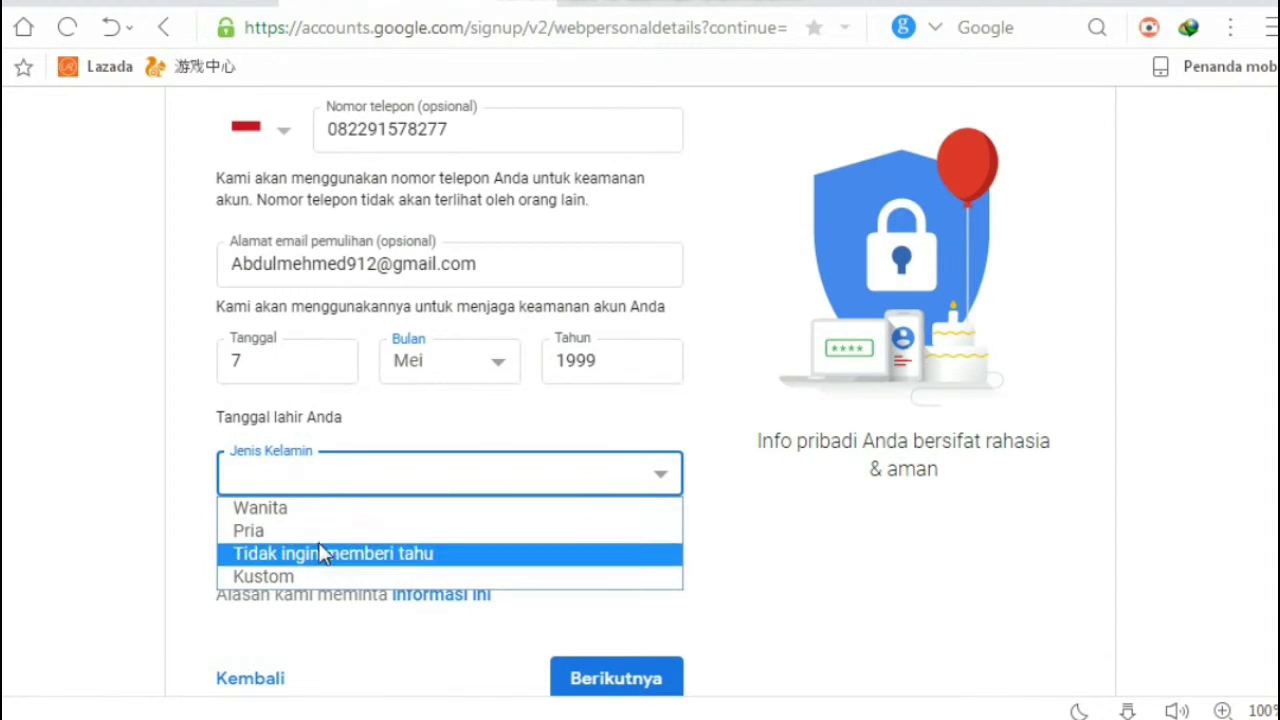
left_click(314, 538)
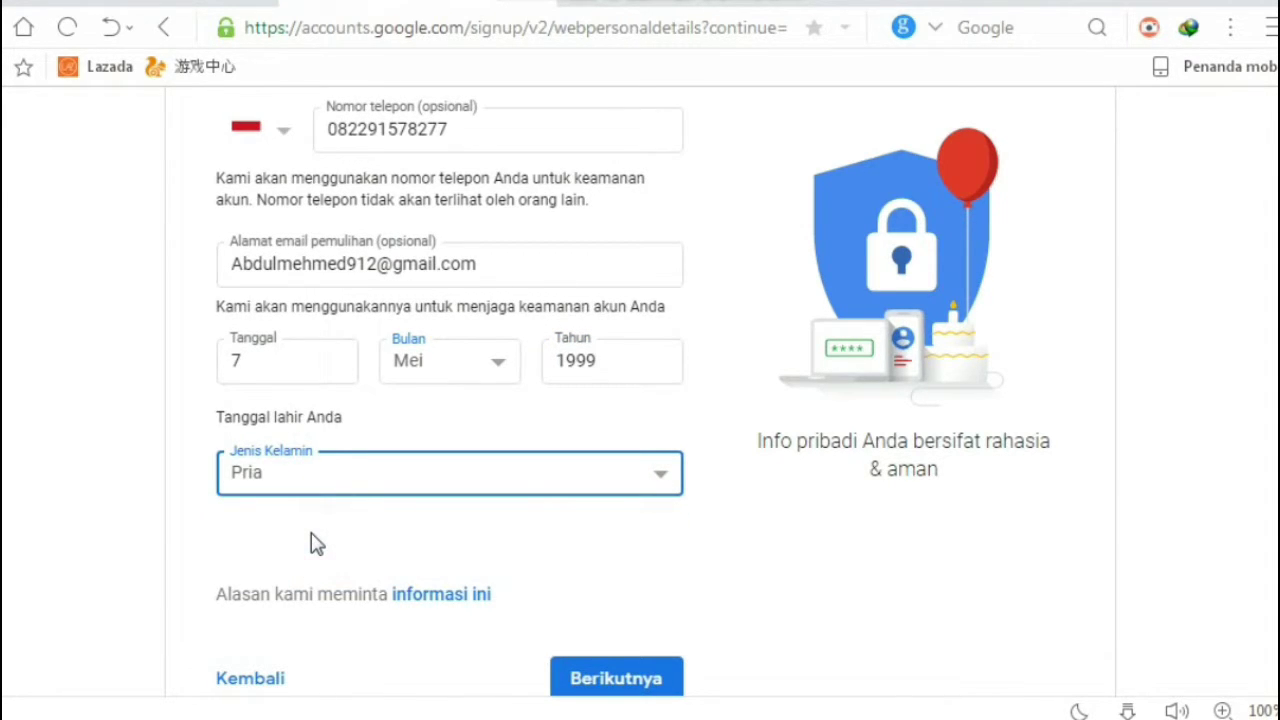
left_click(112, 522)
scroll(113, 533, "down", 1)
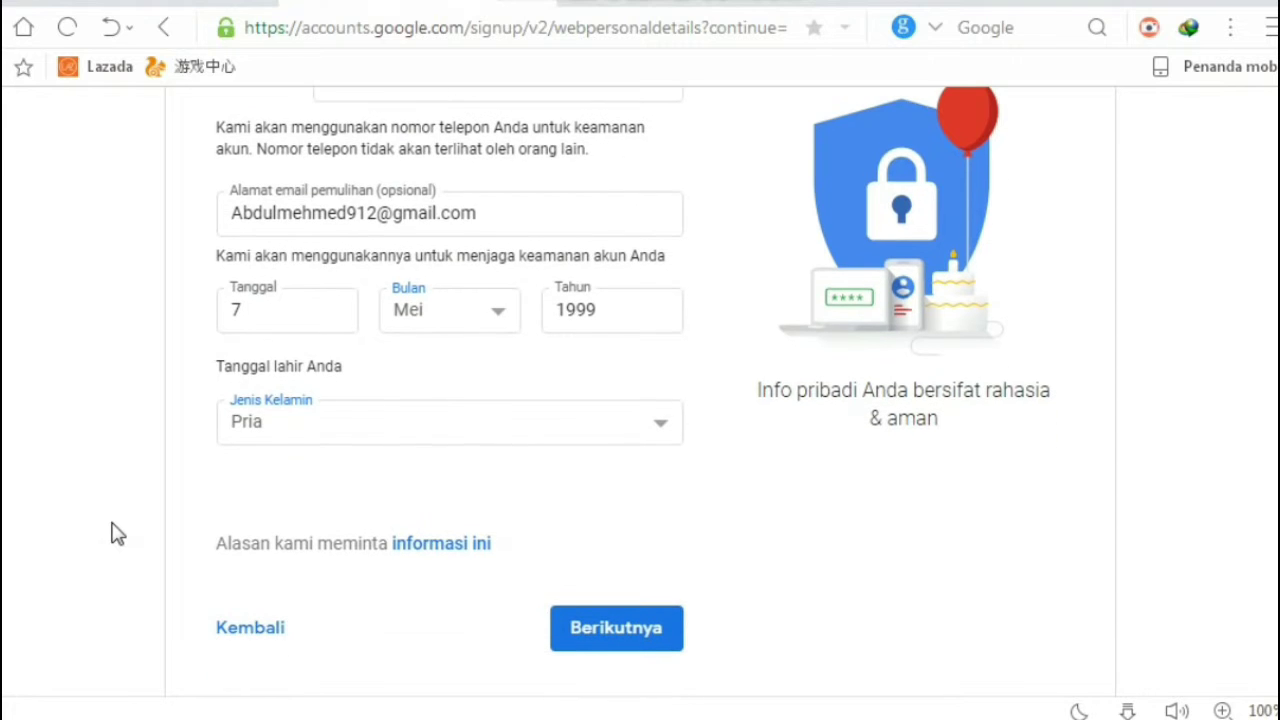
Submit the details, send the SMS code with Kirim, and verify the received six-digit code.
left_click(636, 628)
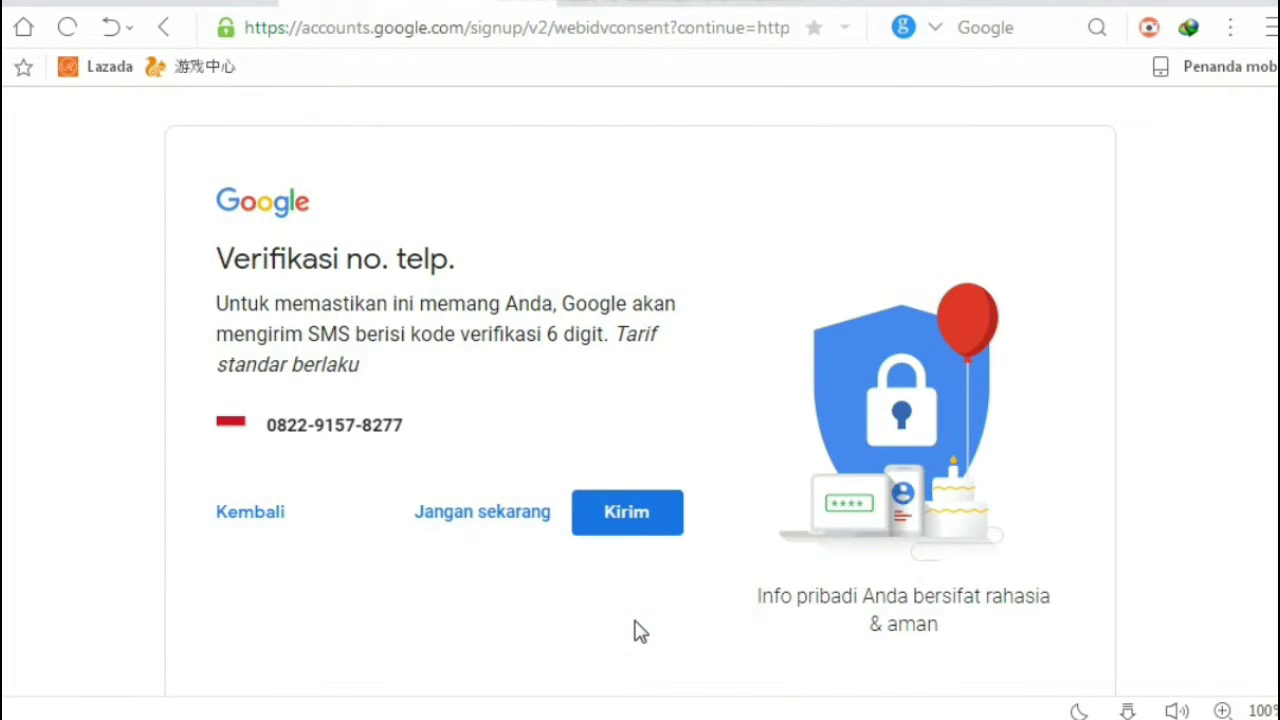
left_click(619, 524)
left_click(613, 528)
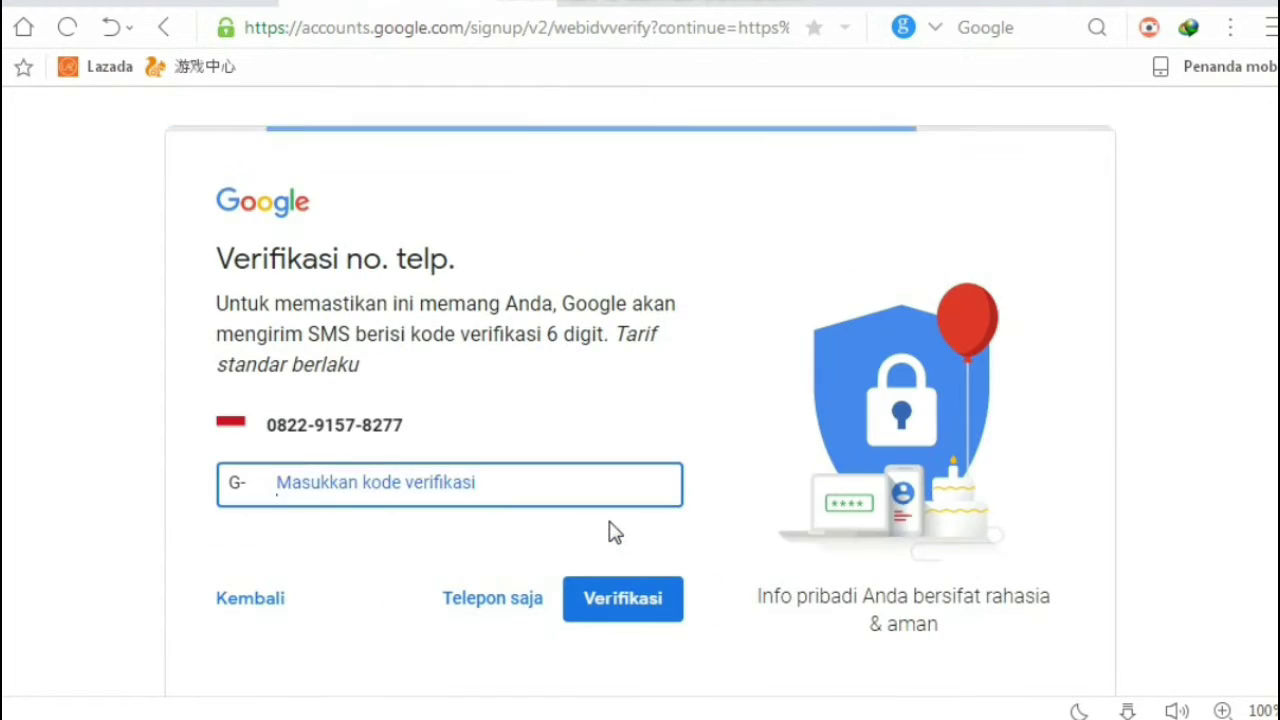
left_click(374, 434)
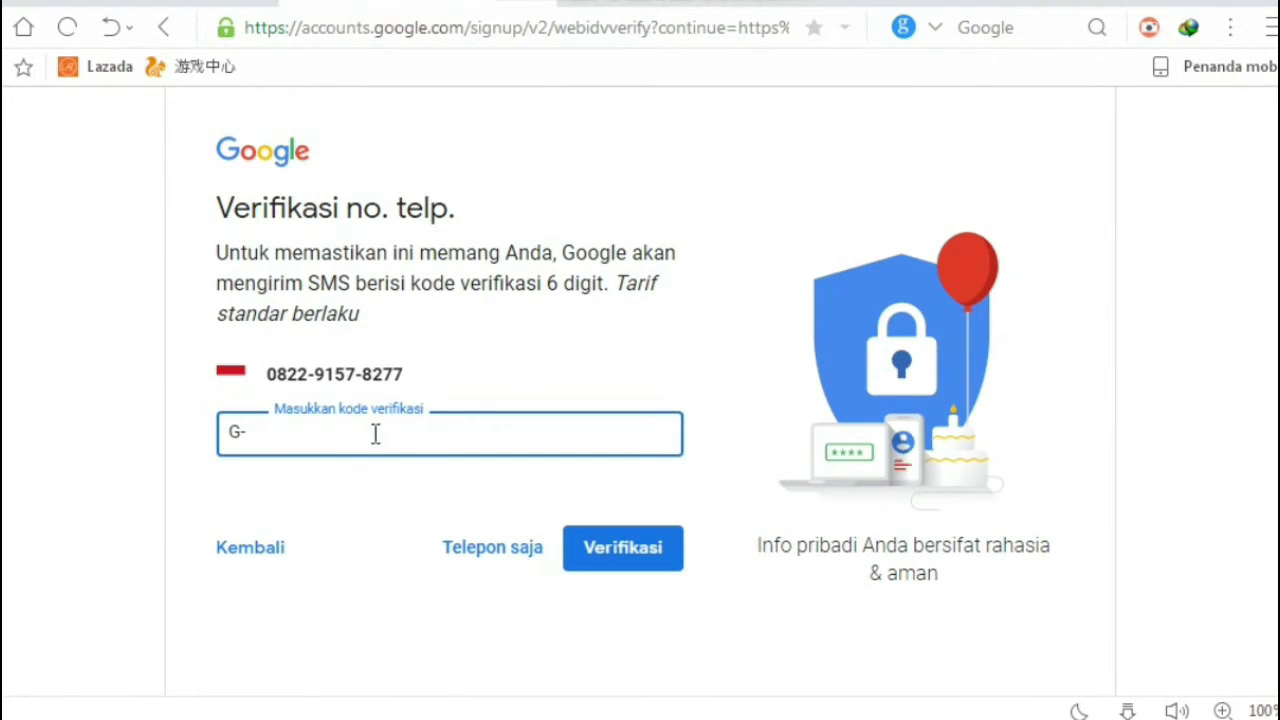
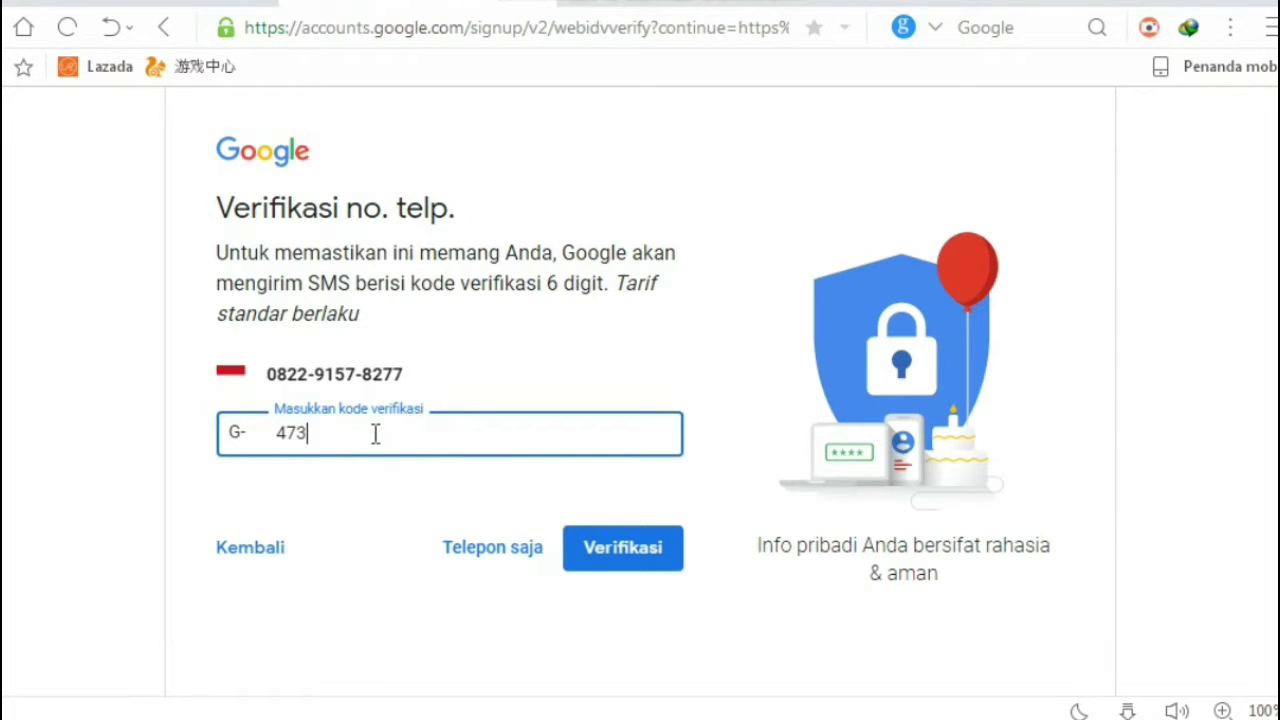
left_click(613, 552)
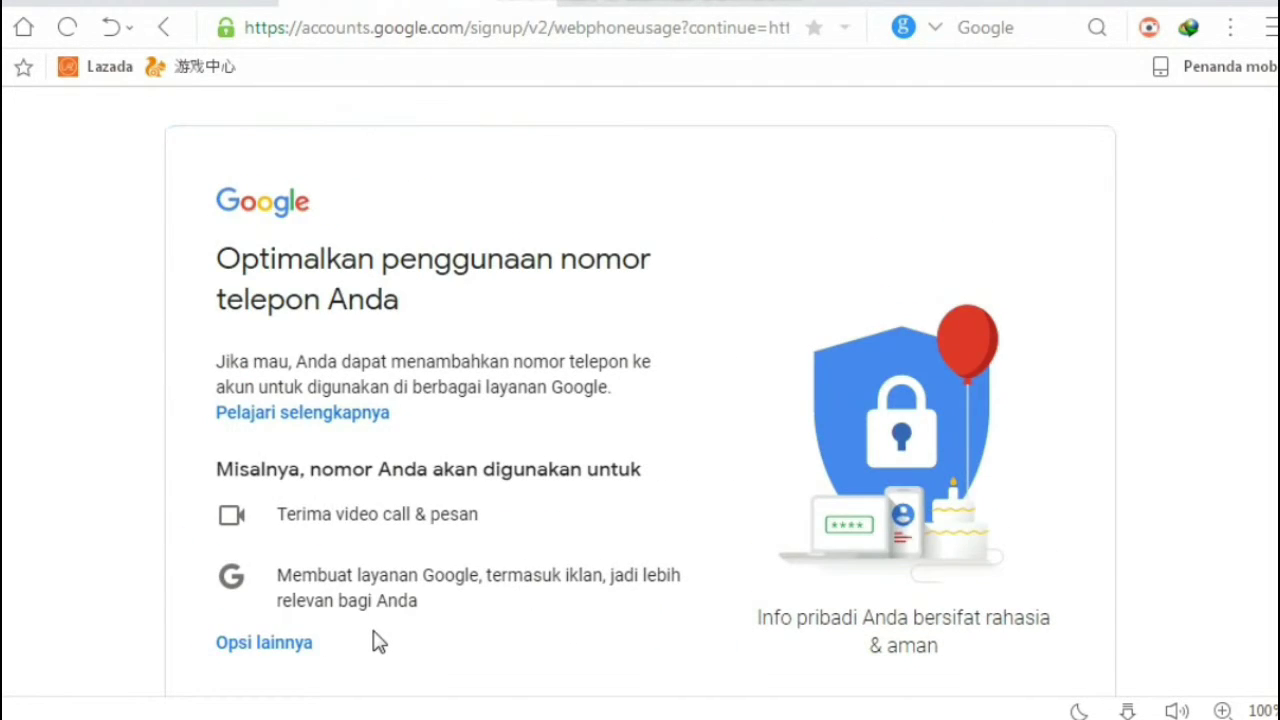
Agree to add the phone number with 'Ya, saya ikut' and dismiss the save-password offer.
scroll(378, 641, "down", 2)
left_click(614, 562)
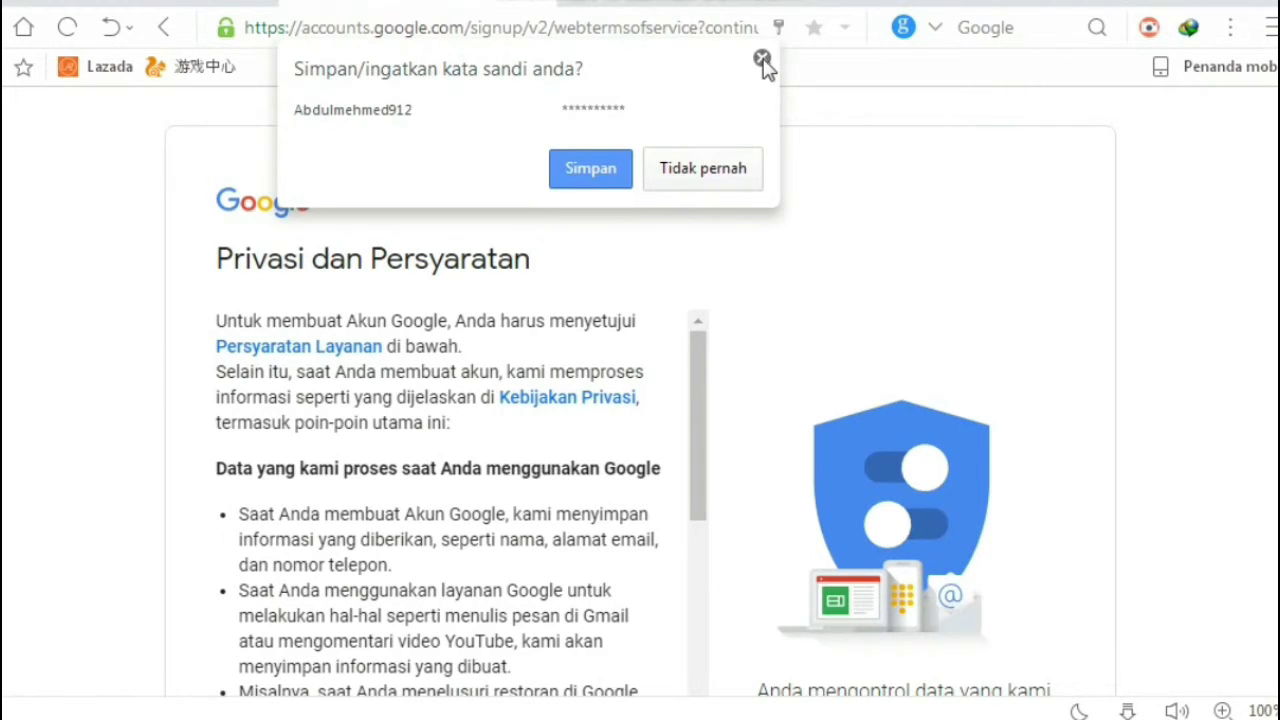
left_click(761, 58)
Scroll to the end of the privacy terms and accept them with 'Saya setuju'.
left_click(138, 436)
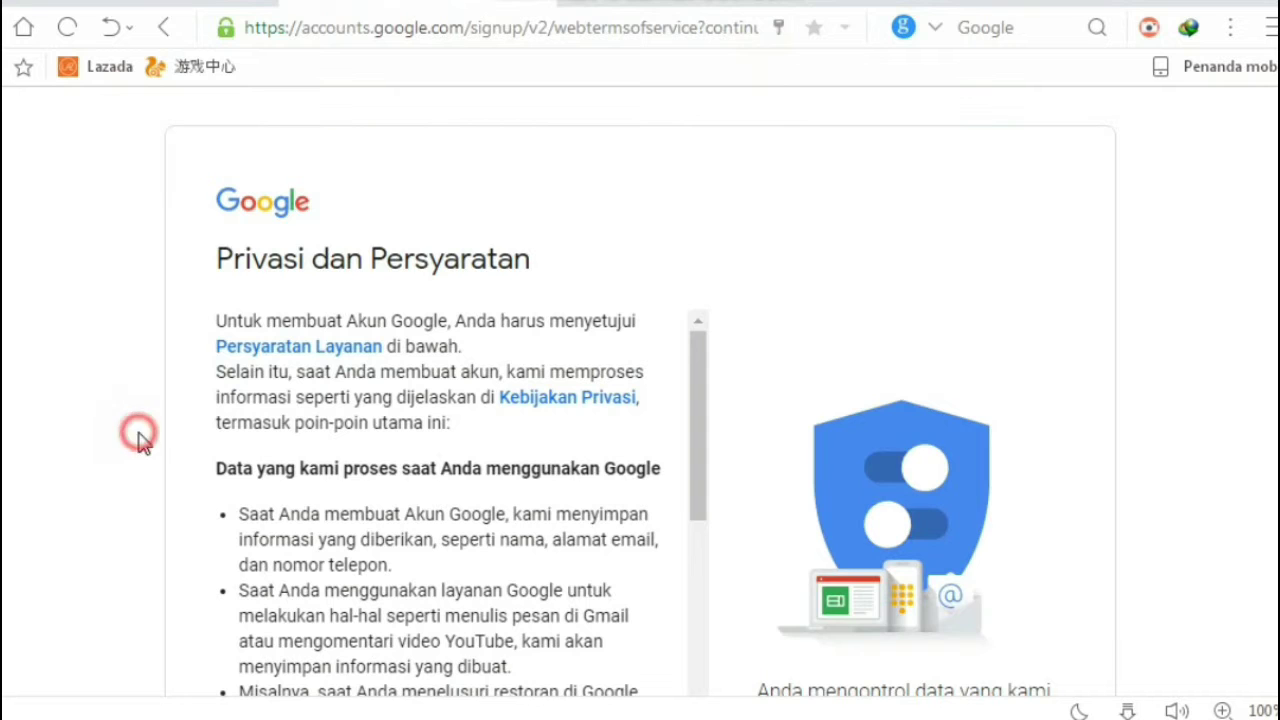
scroll(140, 443, "down", 3)
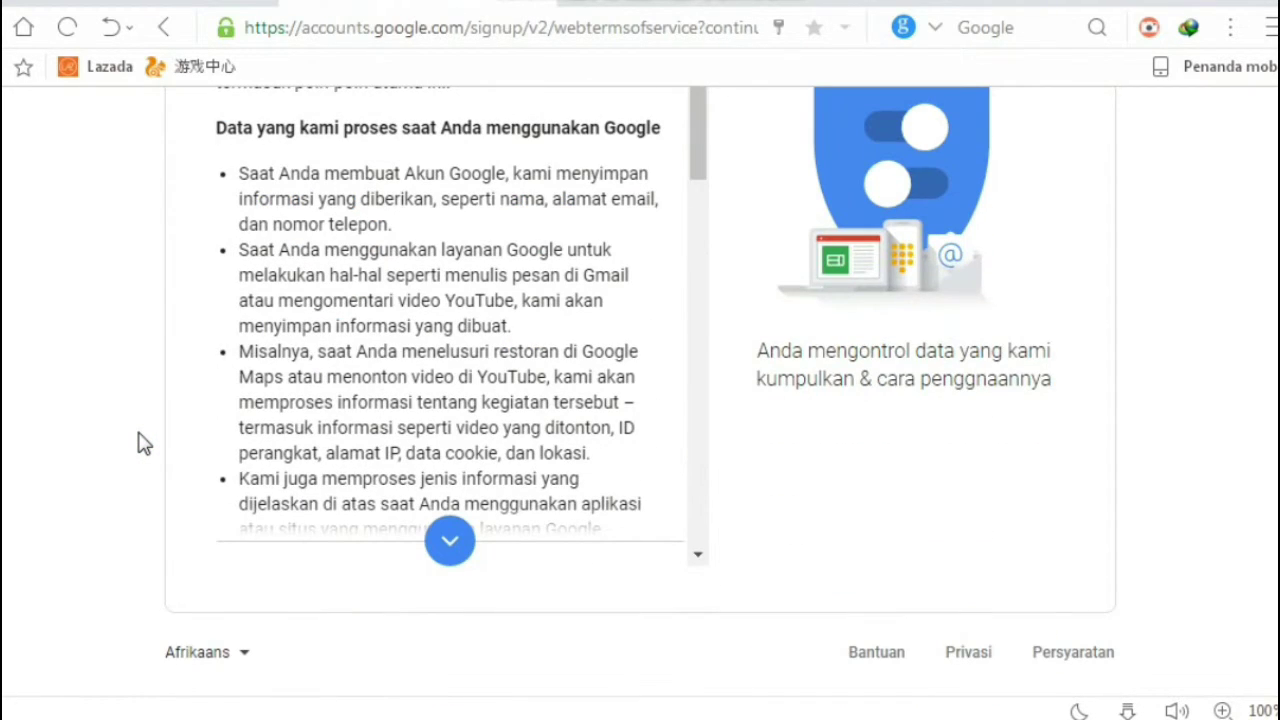
left_click(448, 543)
left_click(448, 543)
left_click(448, 543)
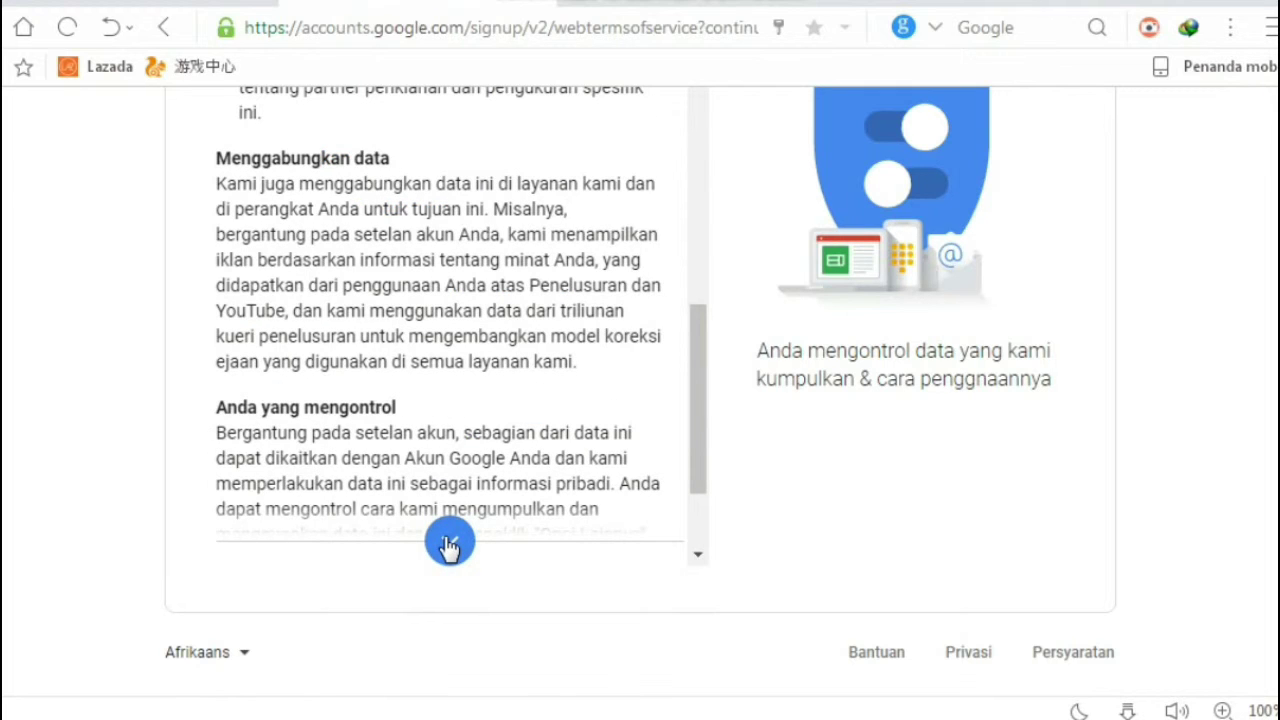
left_click(448, 543)
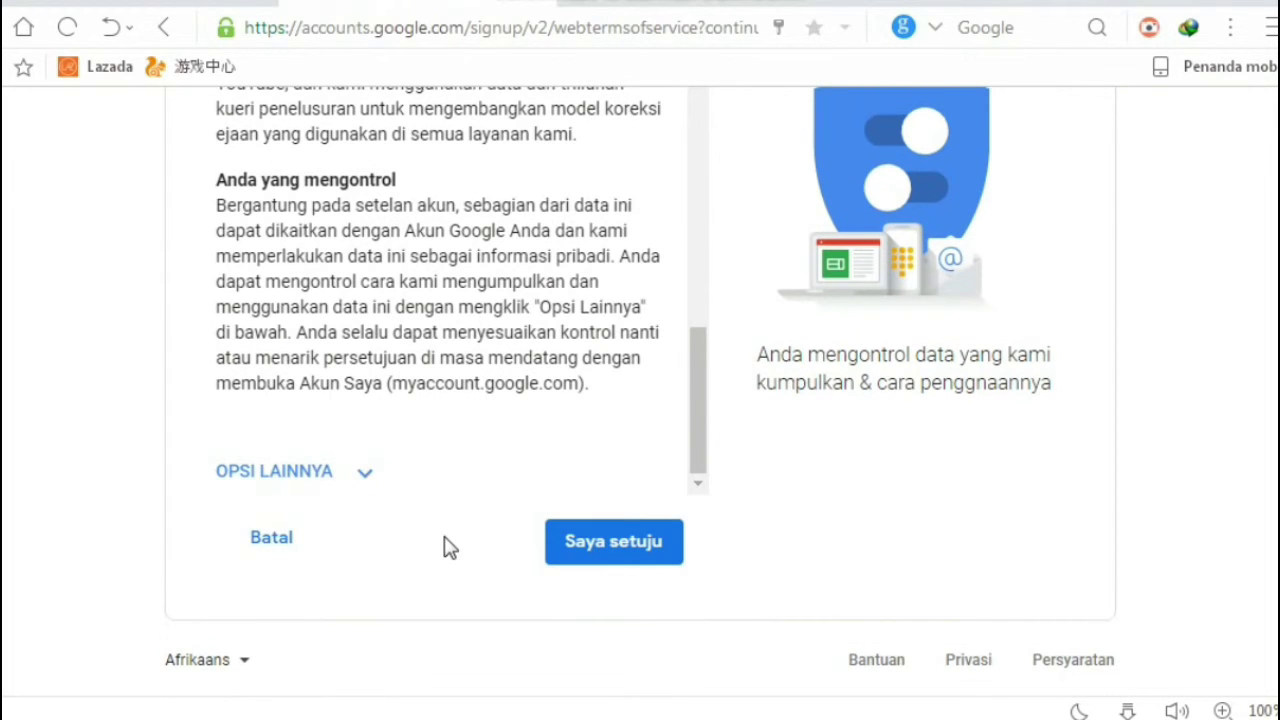
left_click(618, 552)
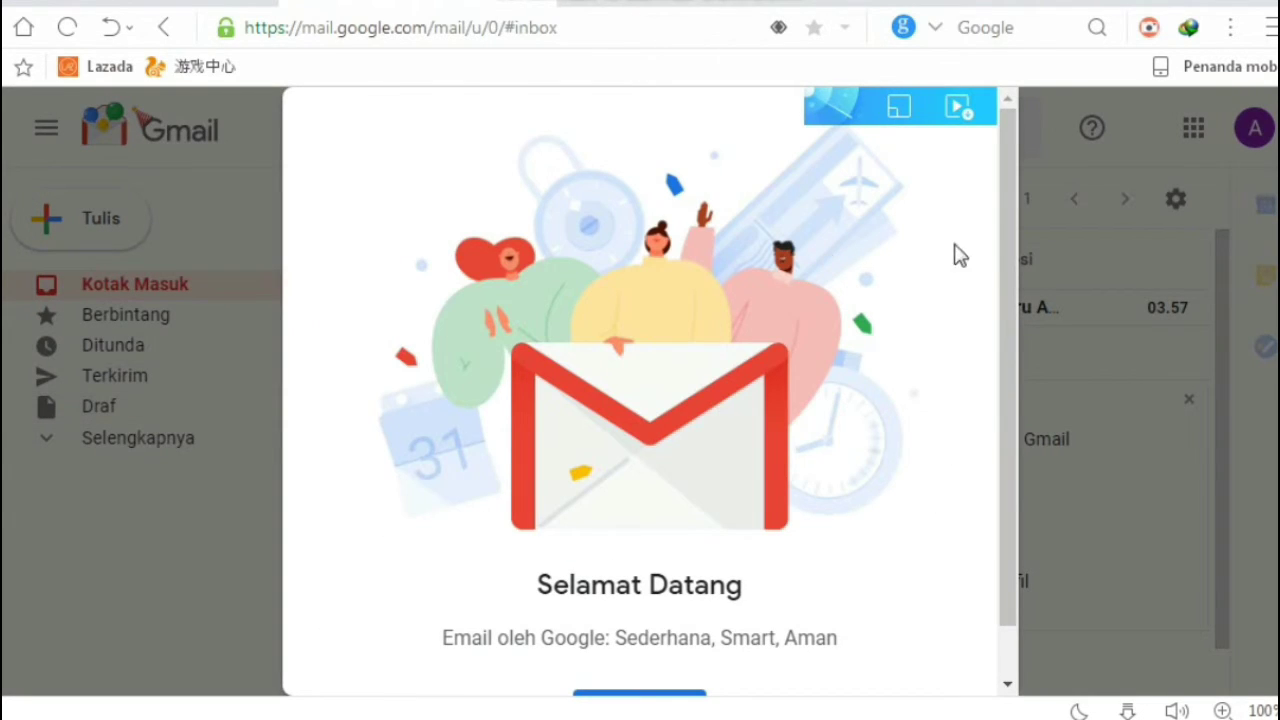
Move past the Gmail welcome dialog and confirm Default density in 'Pilih tampilan'.
scroll(1005, 409, "down", 2)
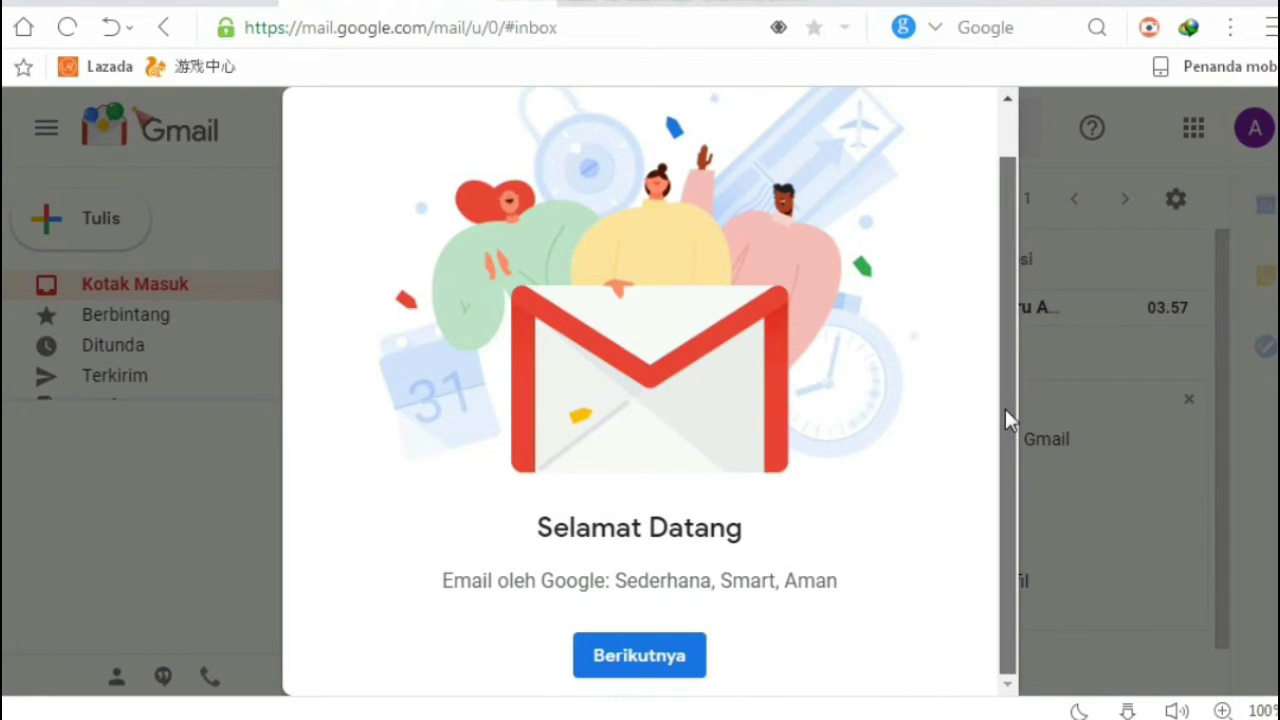
left_click(625, 660)
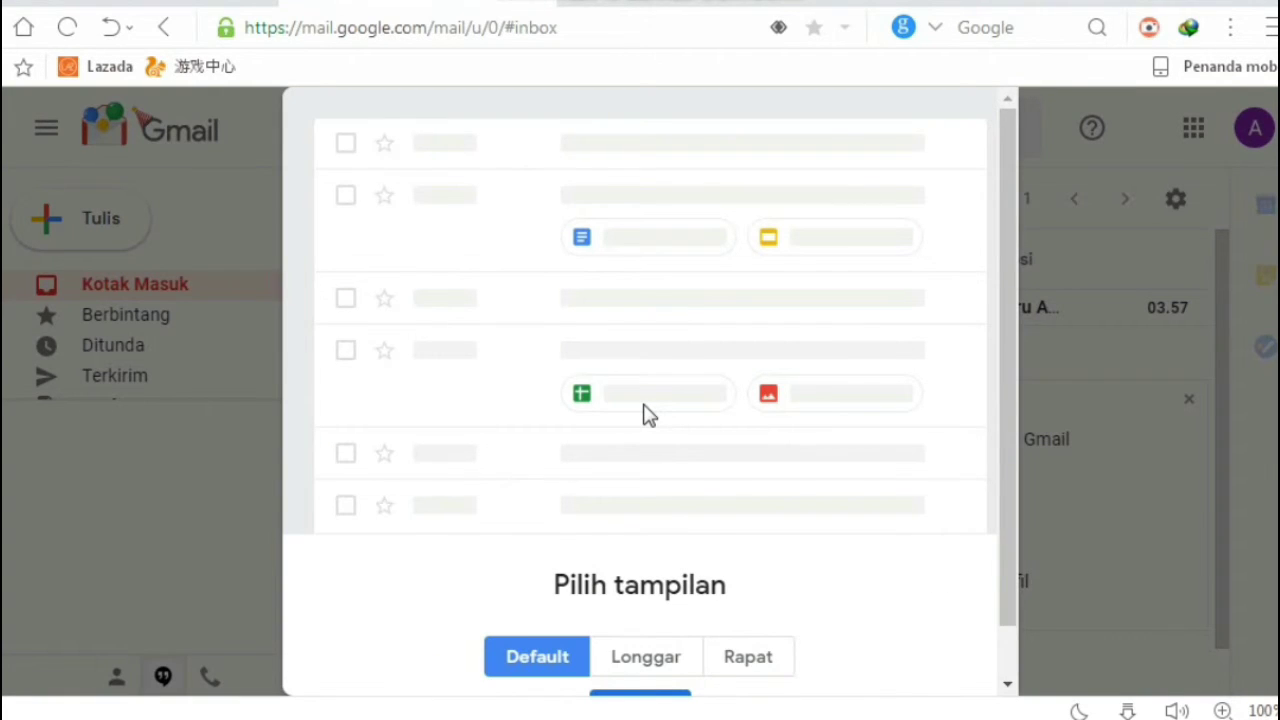
scroll(645, 415, "down", 1)
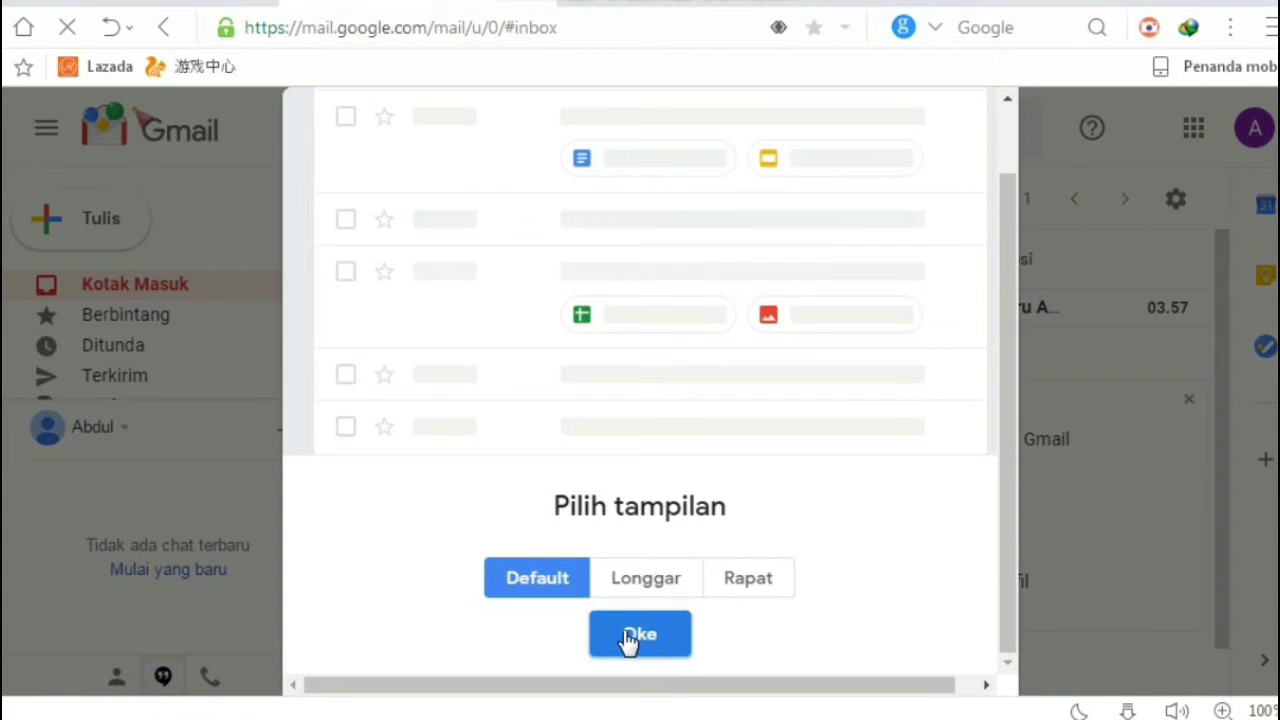
left_click(624, 630)
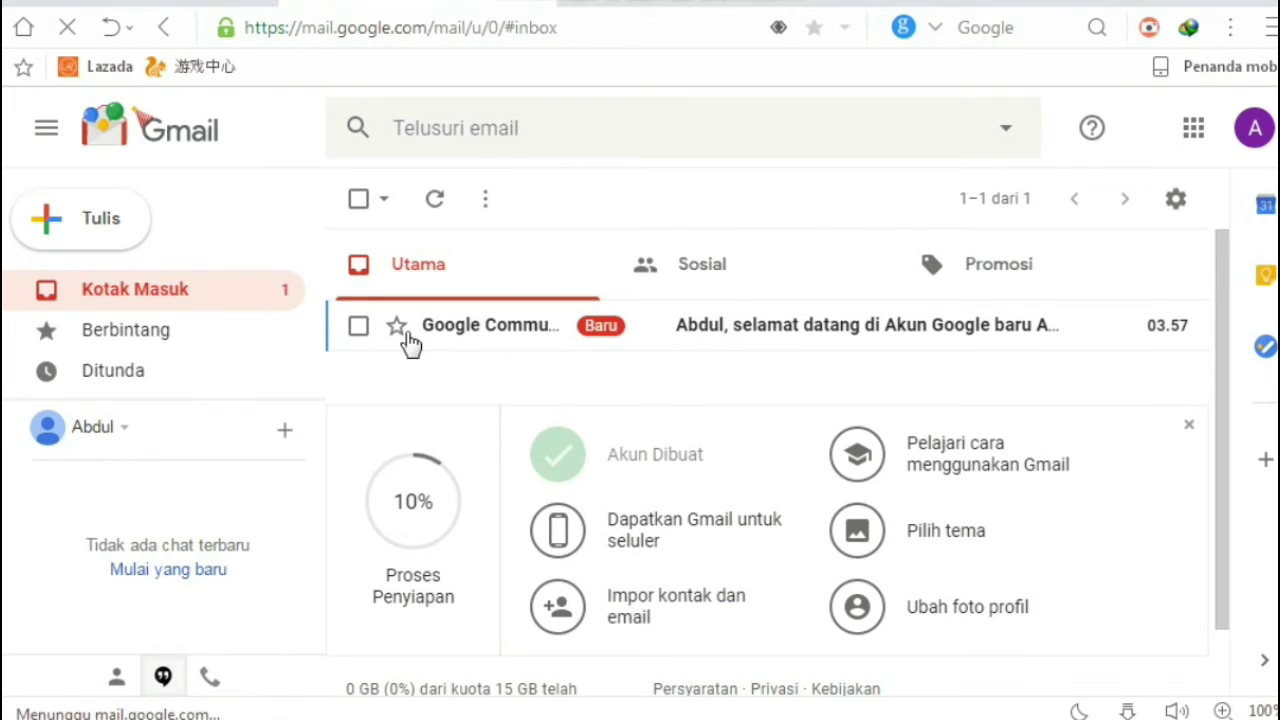
Open the Google Community Team welcome email from Kotak Masuk, then sign out via the avatar's Keluar.
left_click(216, 298)
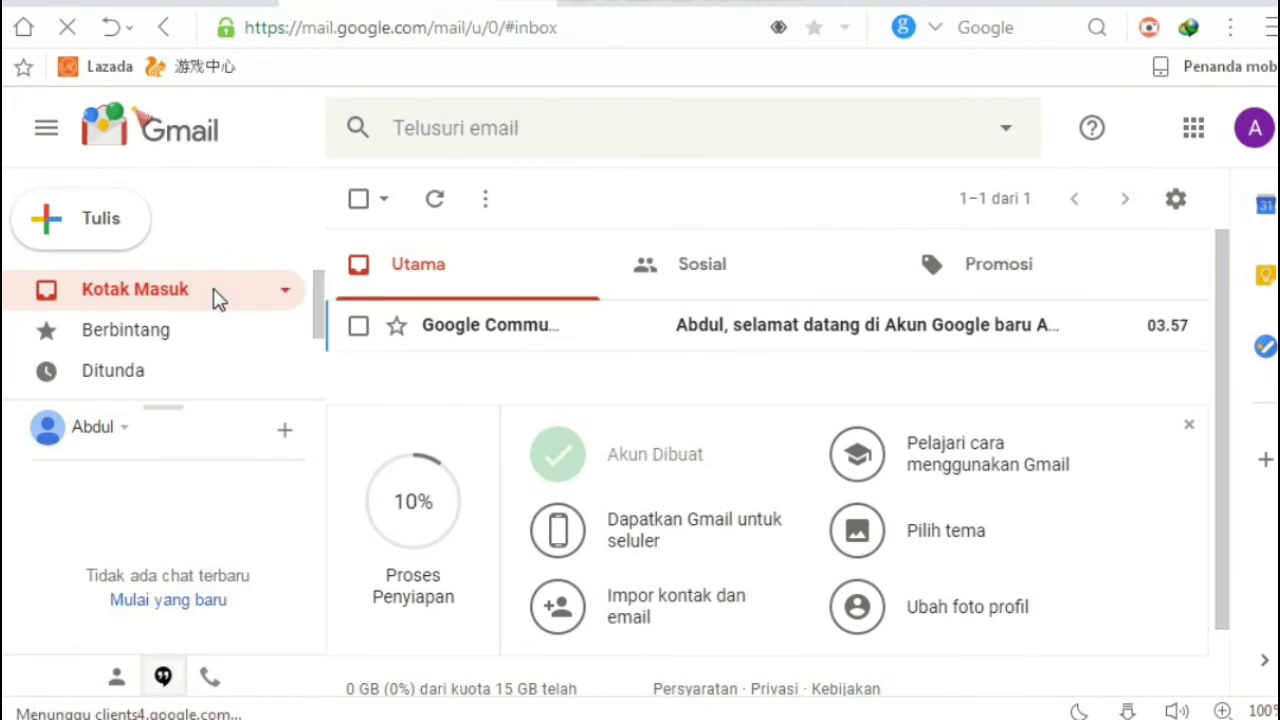
left_click(470, 333)
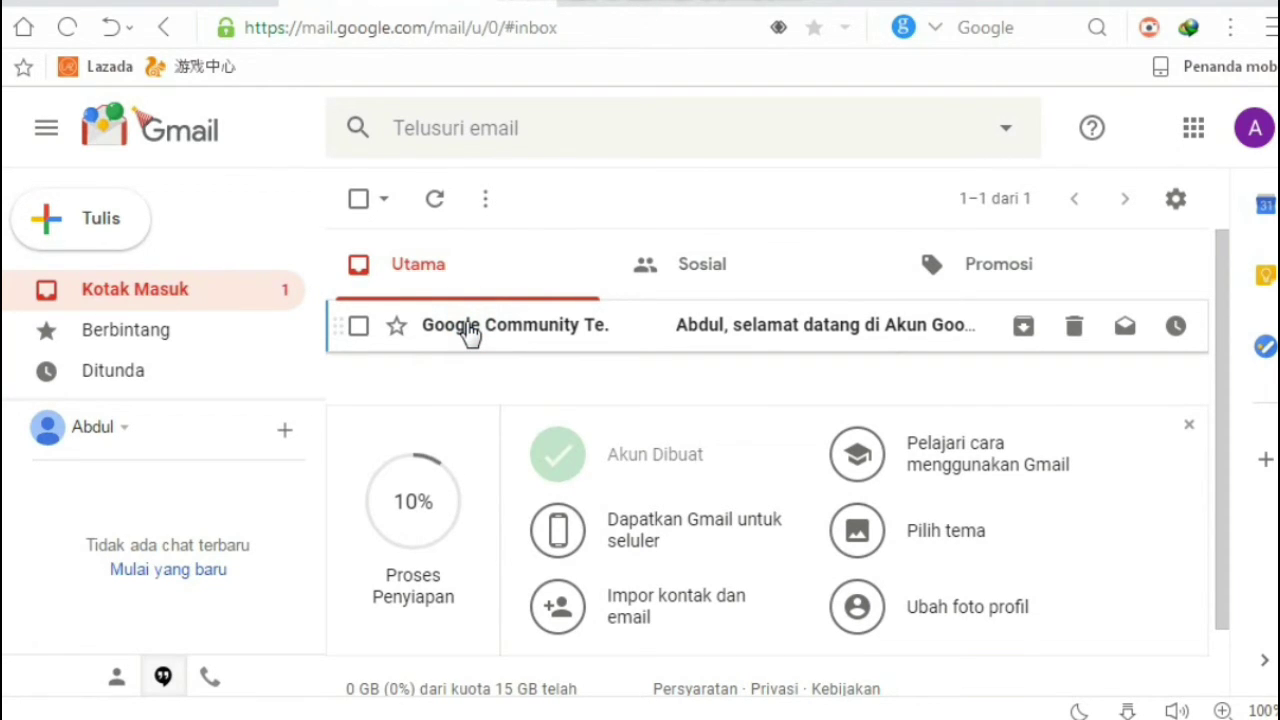
left_click(470, 333)
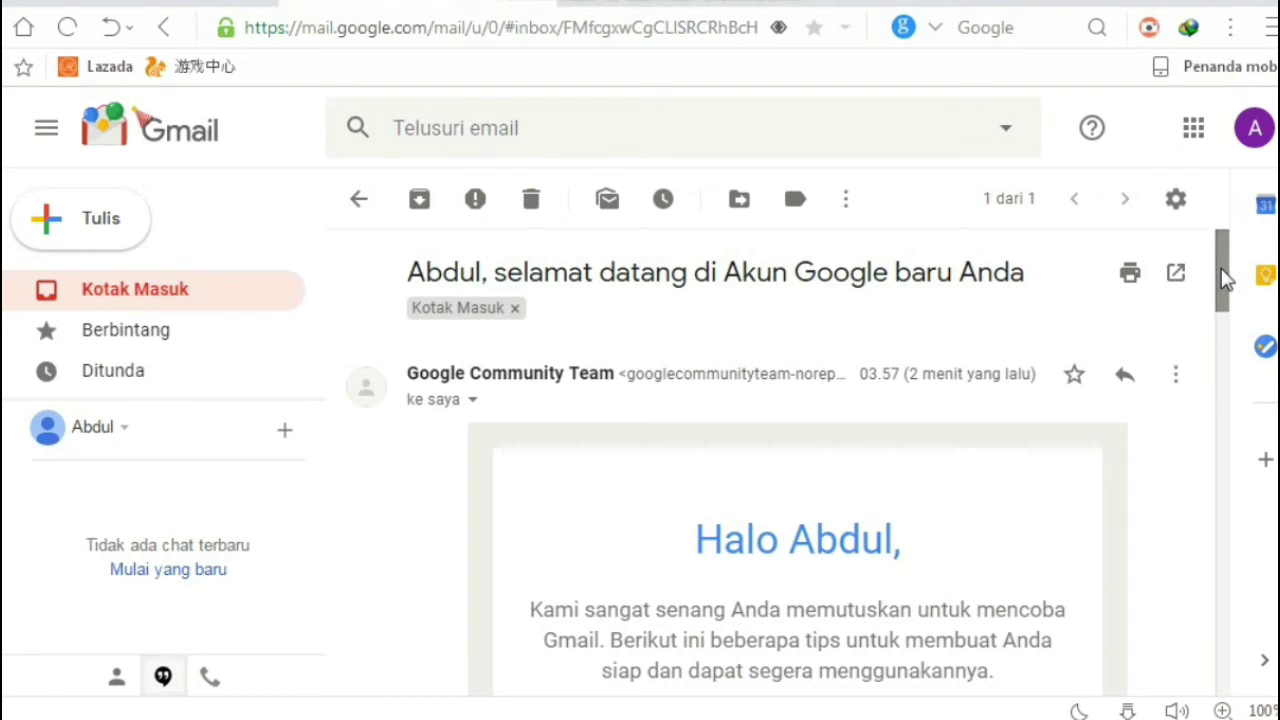
mouse_move(1224, 272)
left_mouse_down()
mouse_move(1221, 620)
mouse_move(1186, 234)
left_mouse_up()
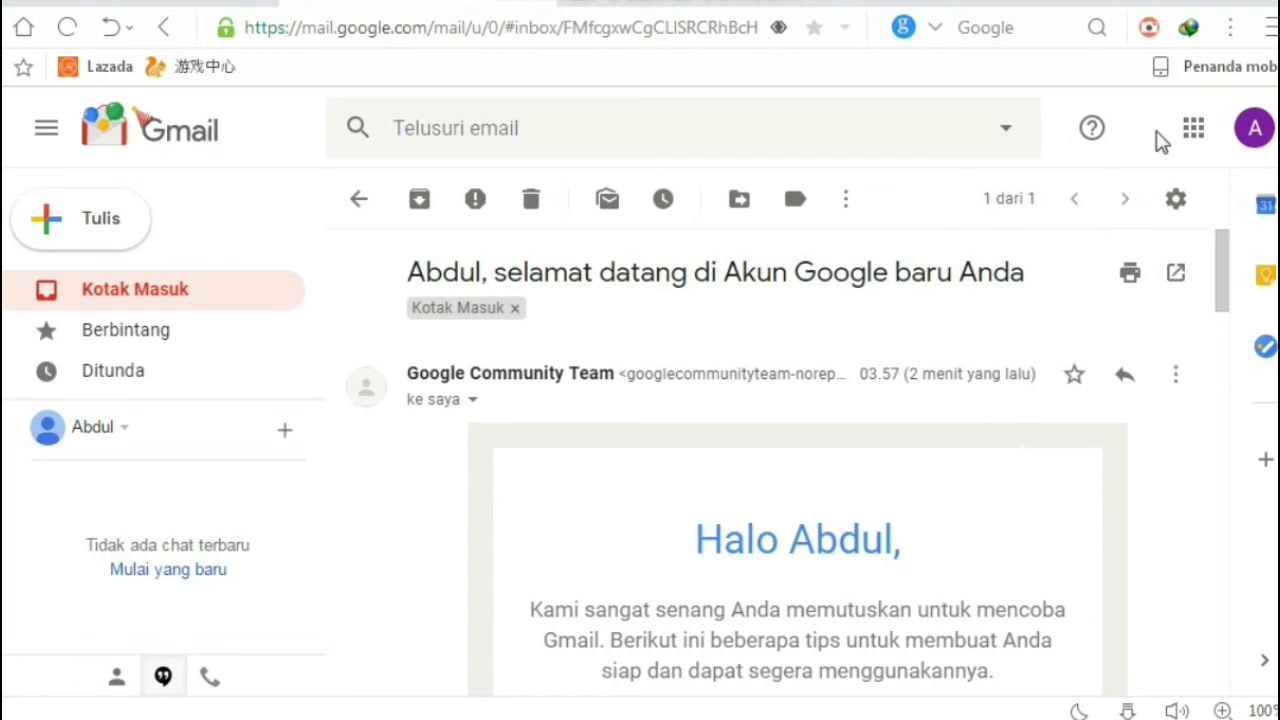
left_click(1254, 130)
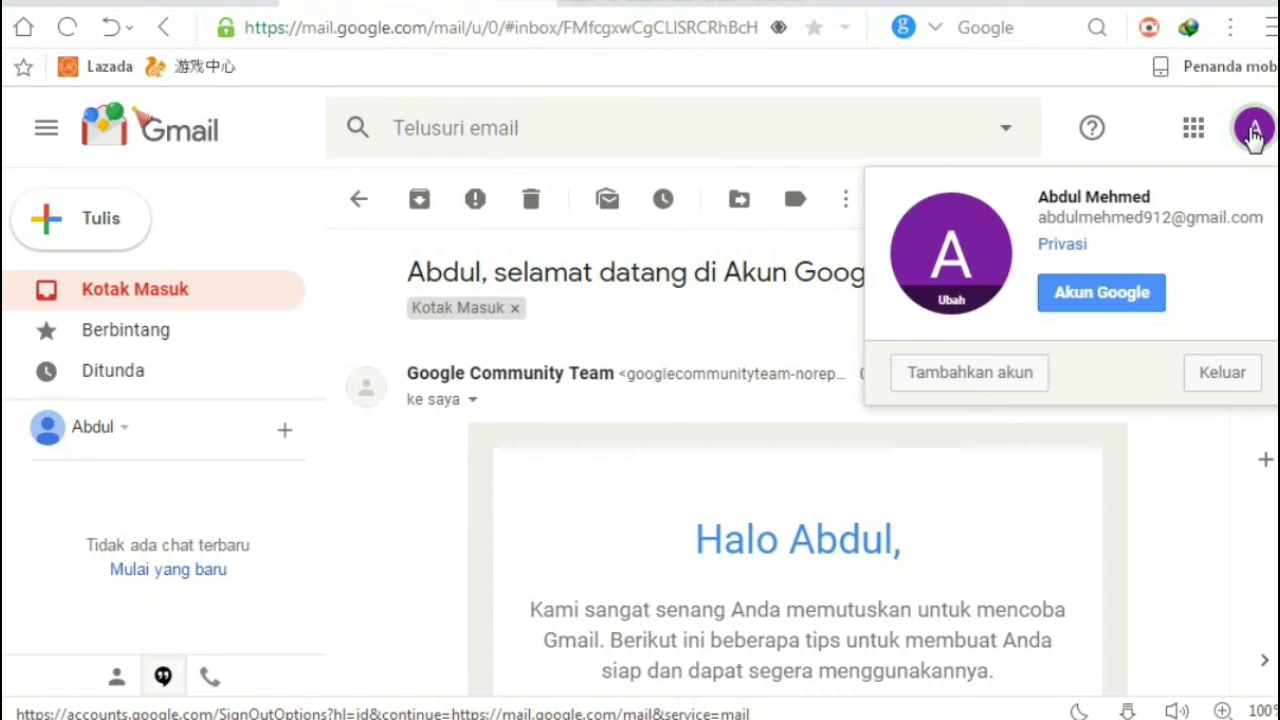
left_click(1232, 374)
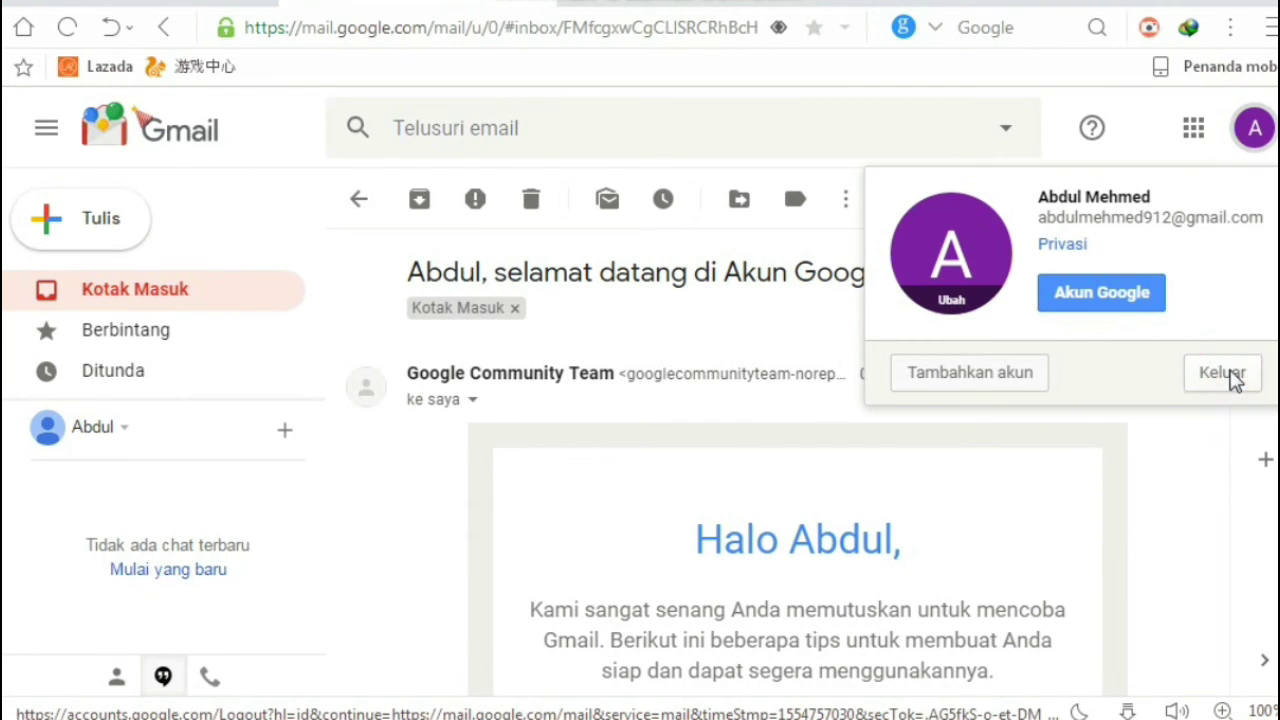